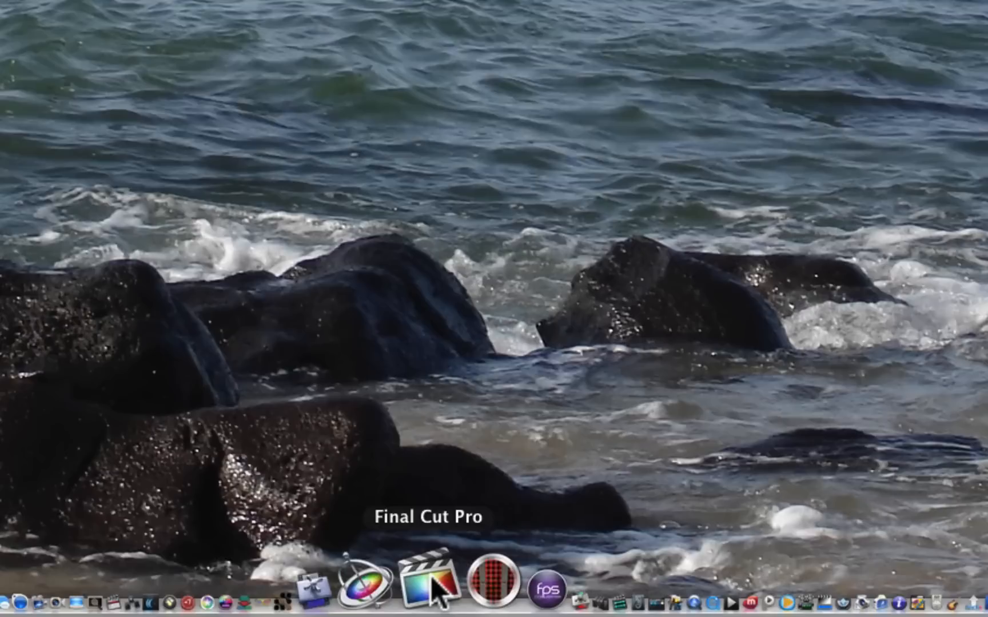
- Open the Média_famille library in Final Cut Pro from its recent items
alt+click(433, 576)
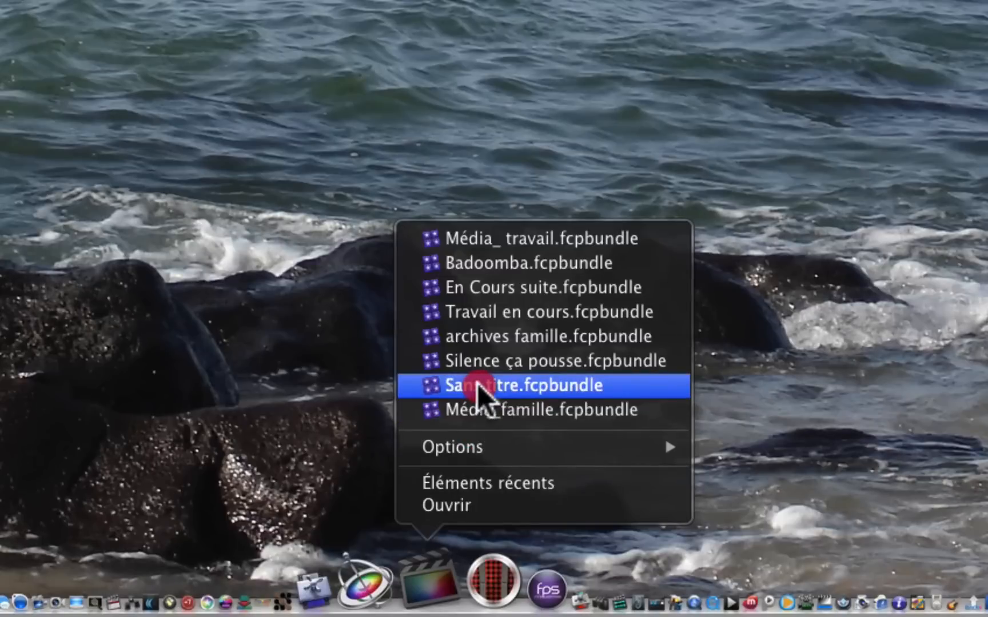
click(485, 486)
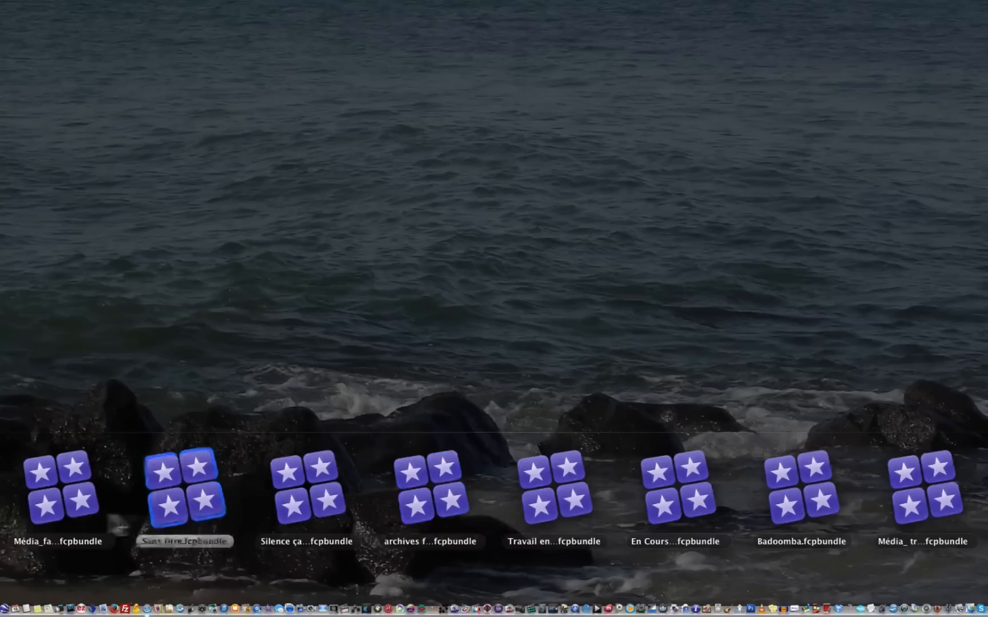
click(63, 506)
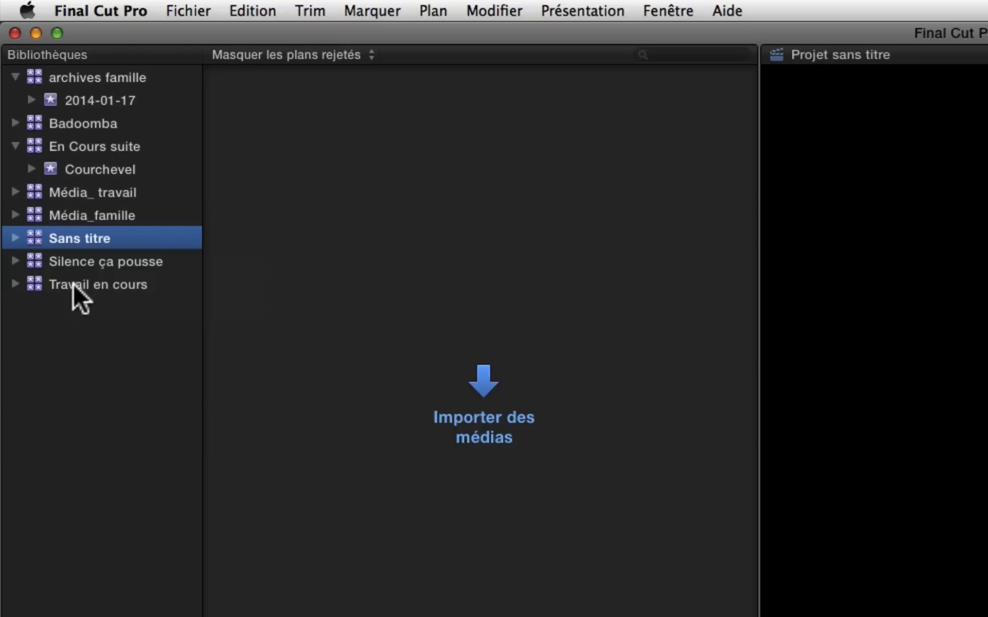
- Expand the Média_famille library and look through the projects and clips of the New York 2012 event
mouse_move(73, 283)
click(15, 215)
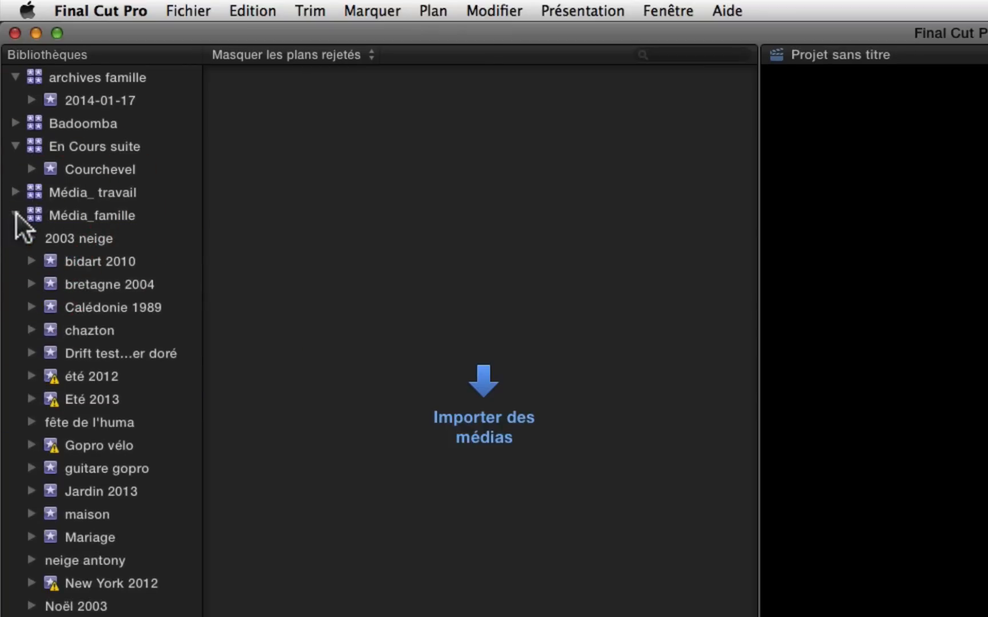
click(101, 584)
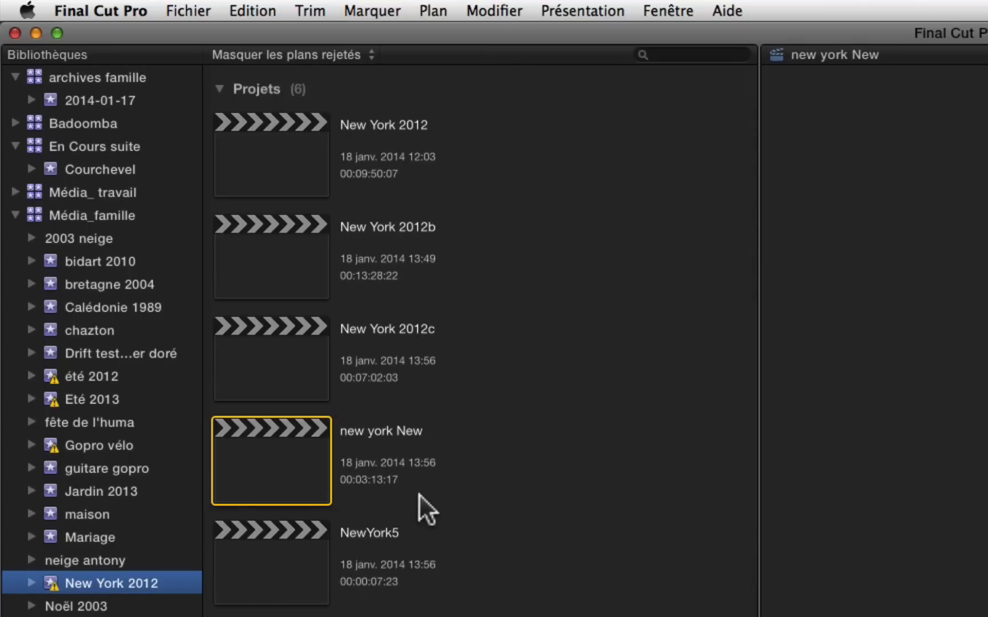
scroll(419, 507, down, 5)
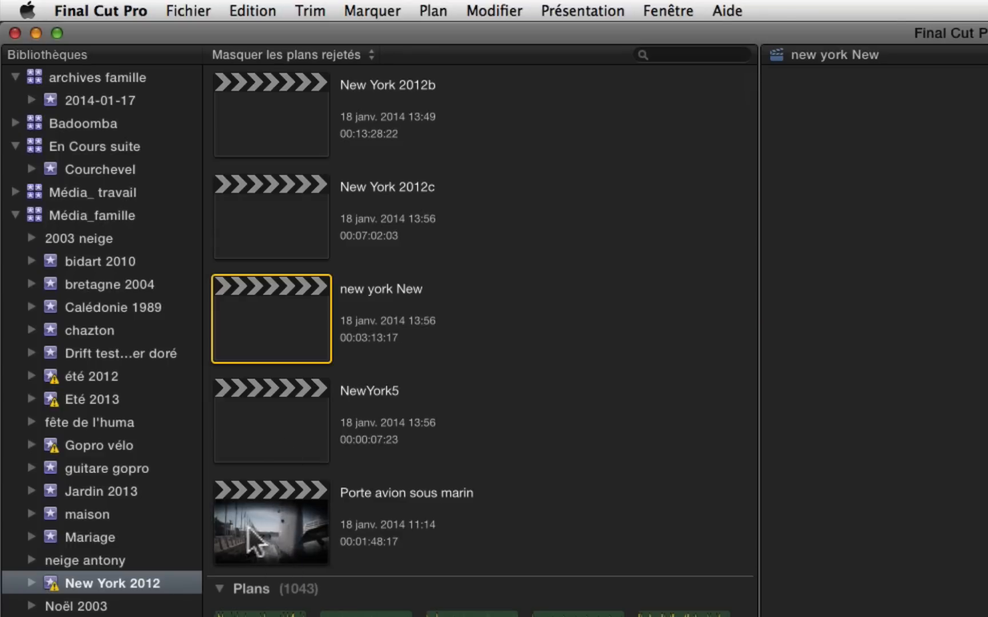
scroll(613, 467, down, 10)
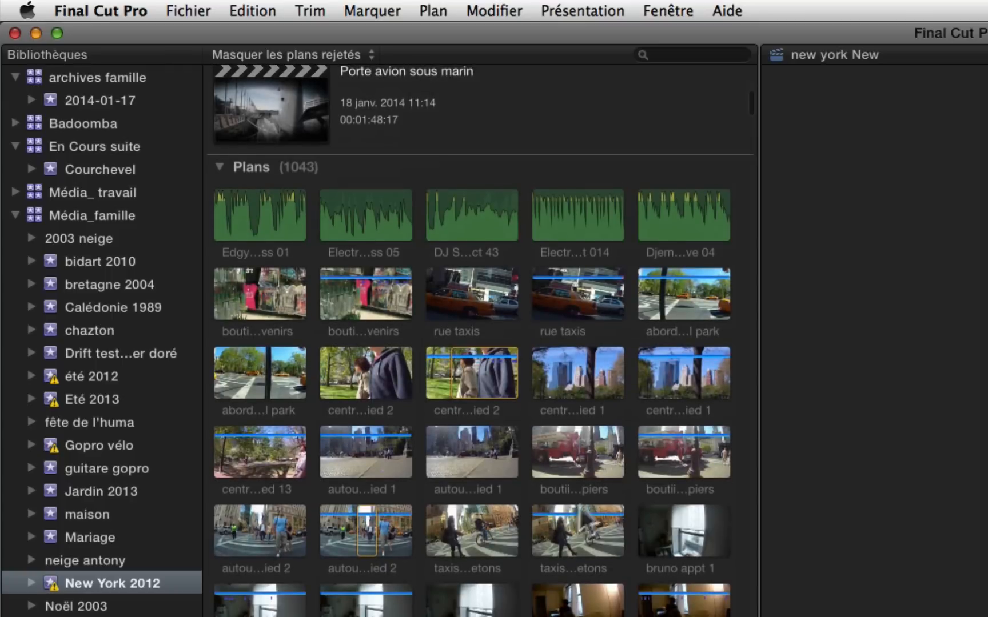
scroll(578, 526, down, 6)
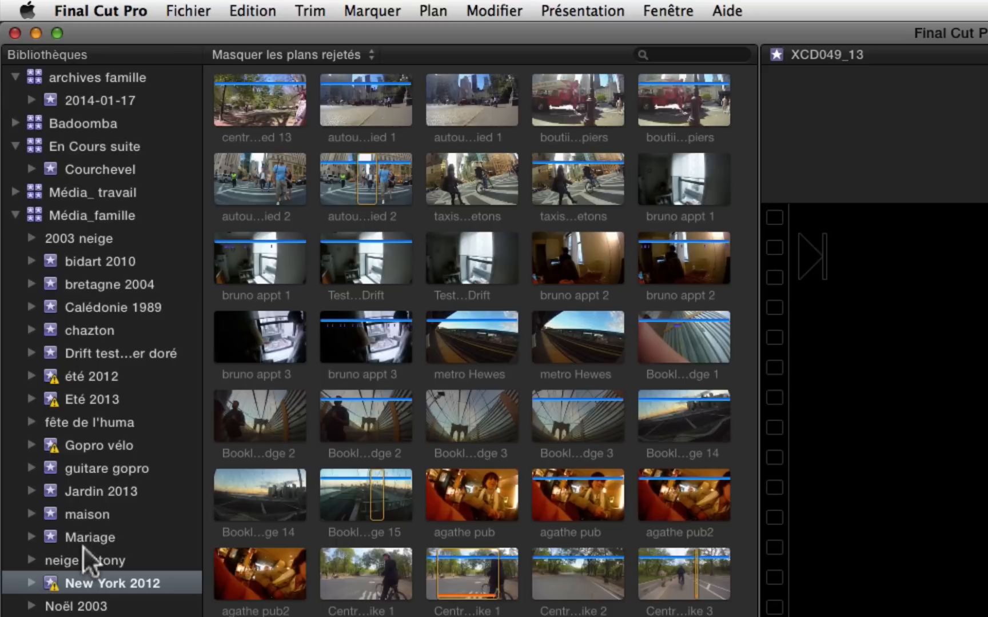
- Expand the New York 2012 event and display the contents of its plan composé smart collection
click(31, 583)
scroll(115, 518, down, 5)
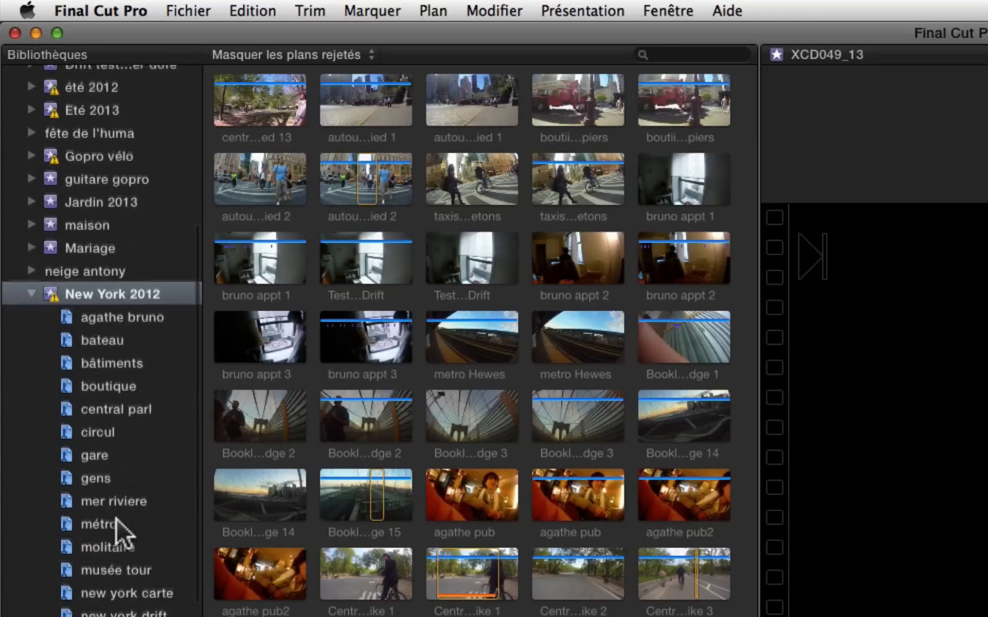
scroll(116, 519, down, 3)
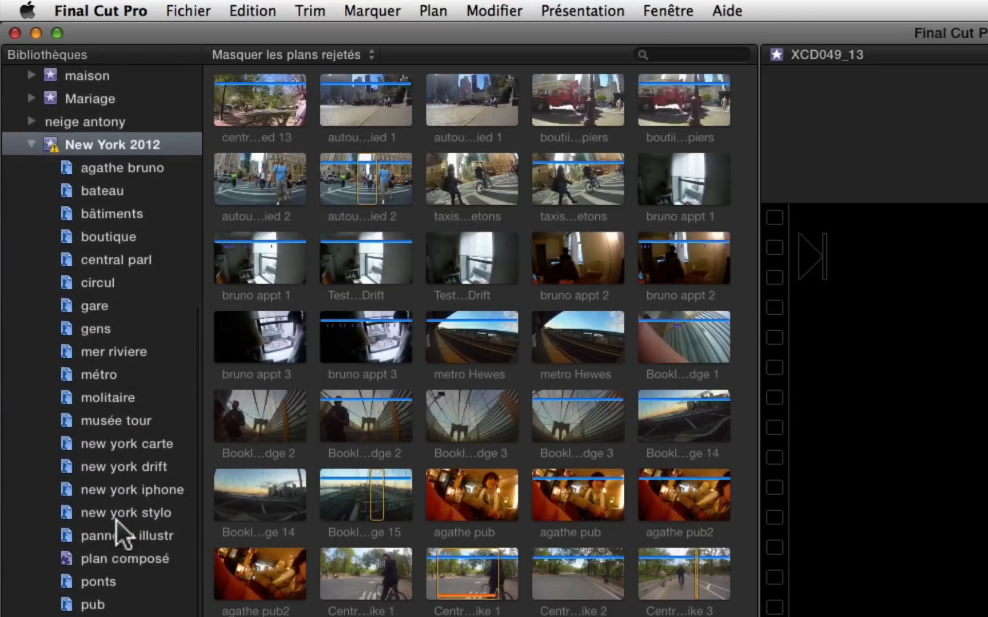
click(100, 562)
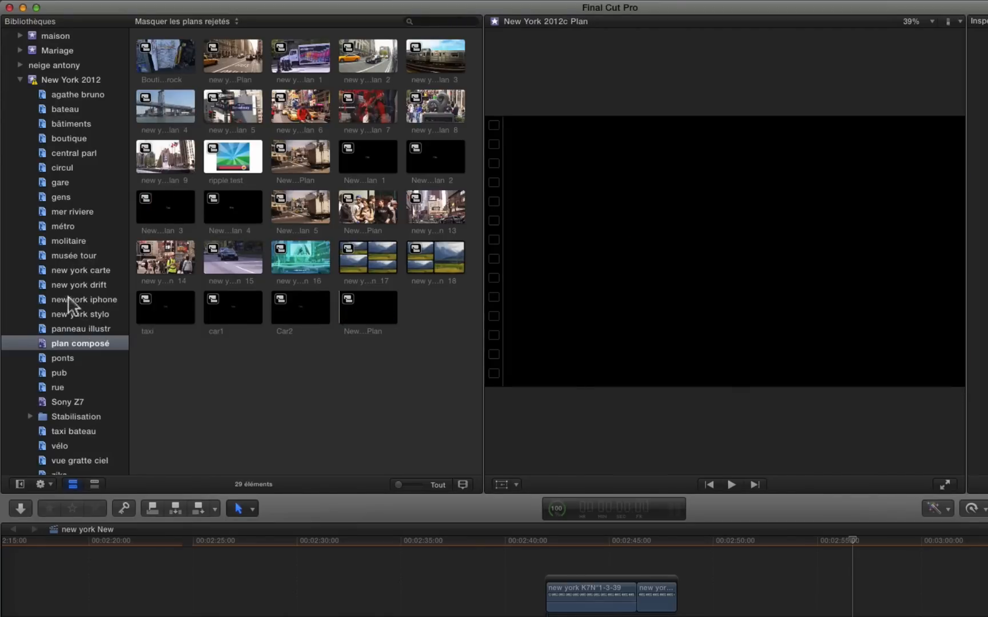
- Display the whole New York 2012 event again and look through its full set of clips
click(71, 80)
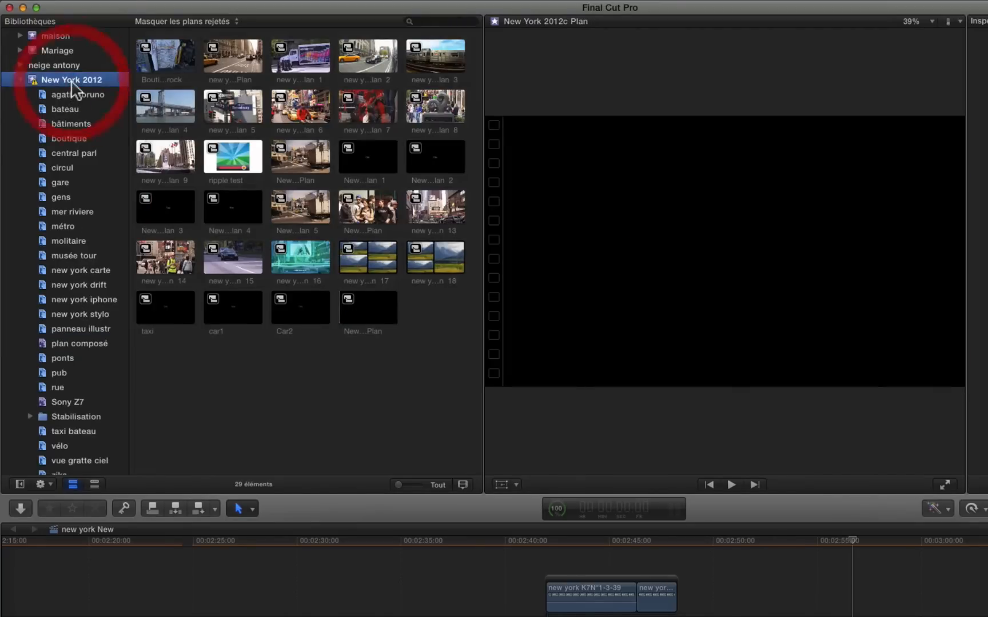
scroll(220, 393, down, 20)
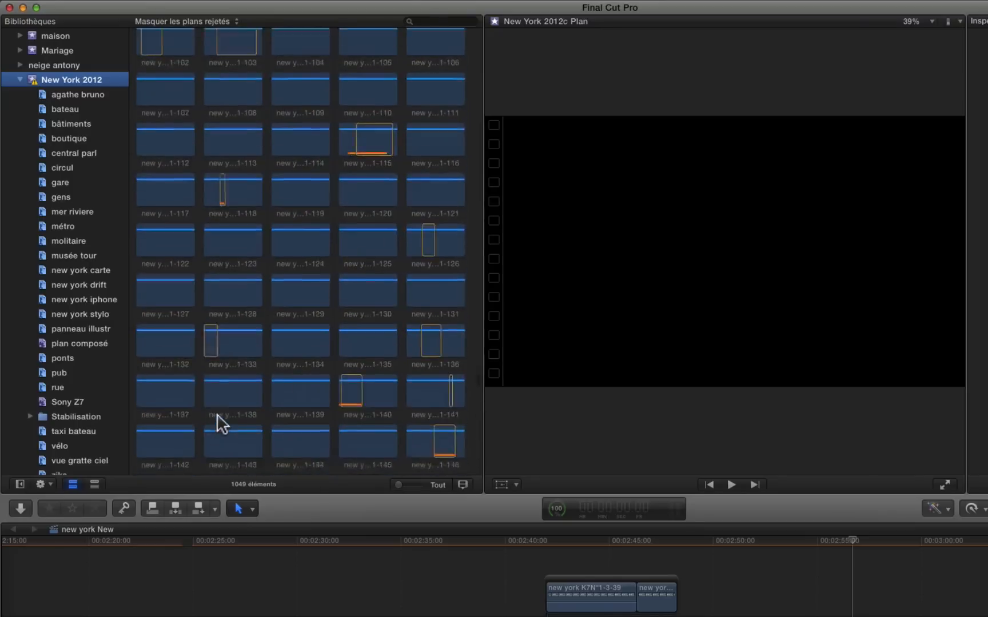
scroll(288, 286, down, 15)
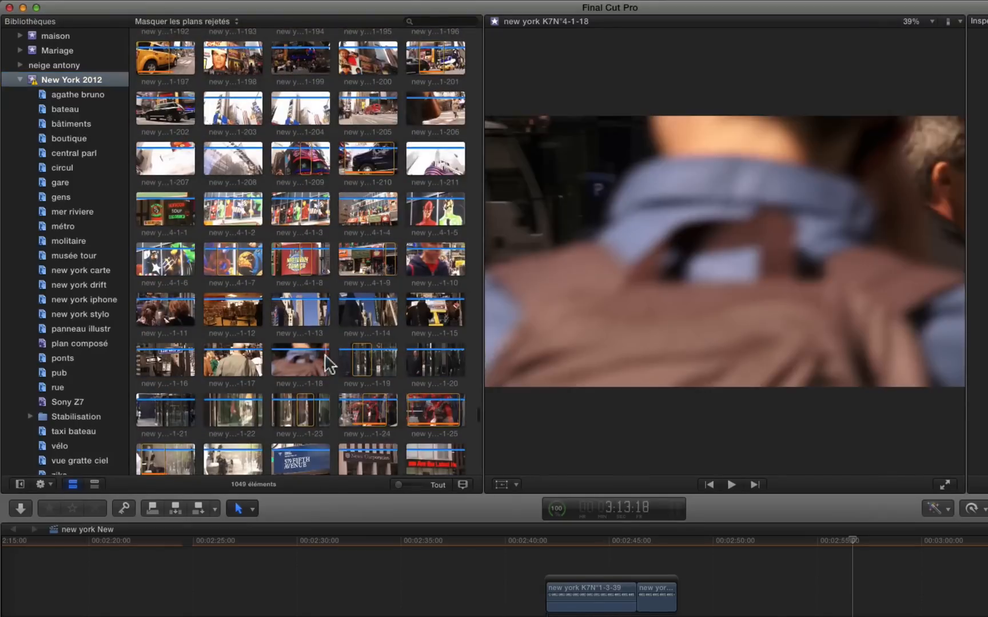
scroll(353, 249, up, 20)
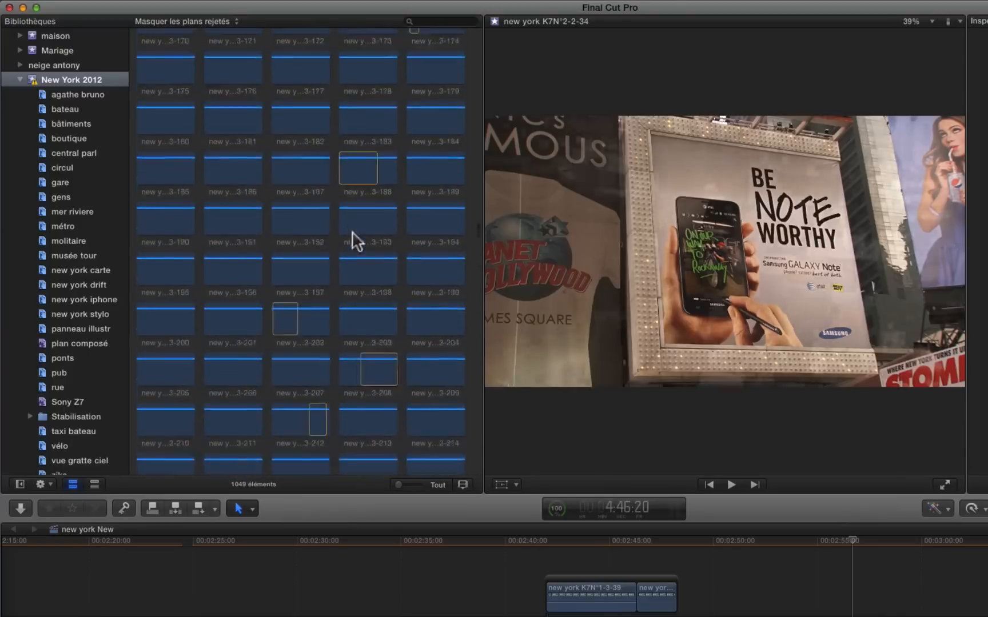
scroll(342, 265, up, 10)
scroll(342, 265, down, 8)
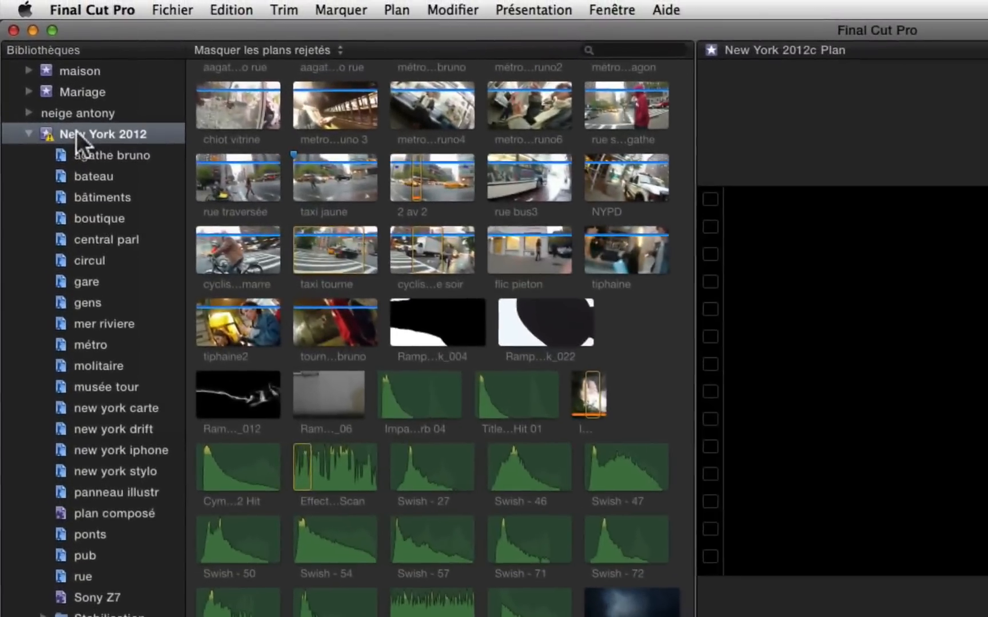
- Create a smart collection named Projets in the New York 2012 event and bring up its filter
right_click(76, 133)
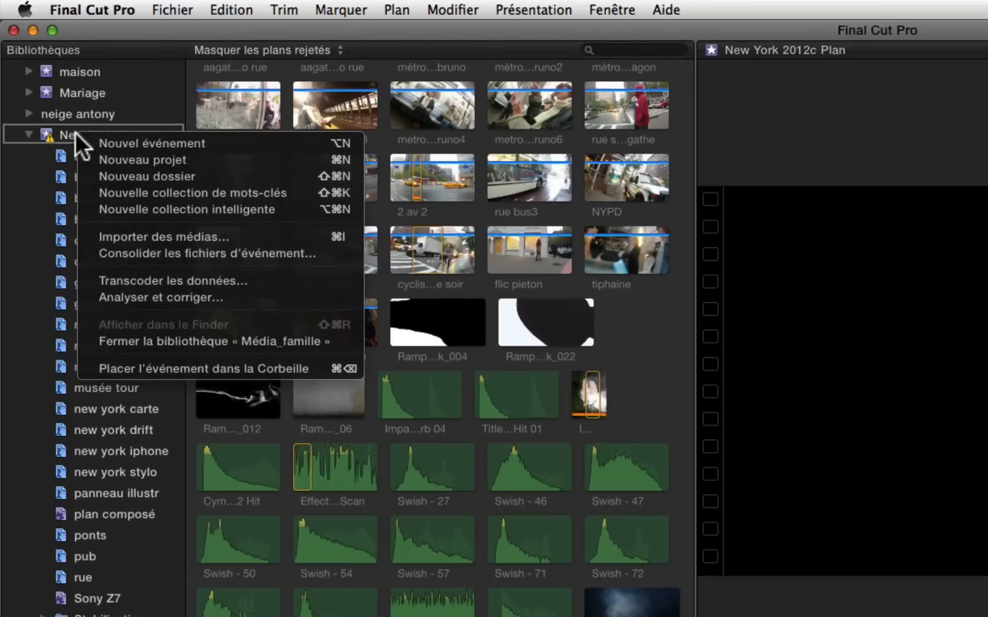
click(164, 212)
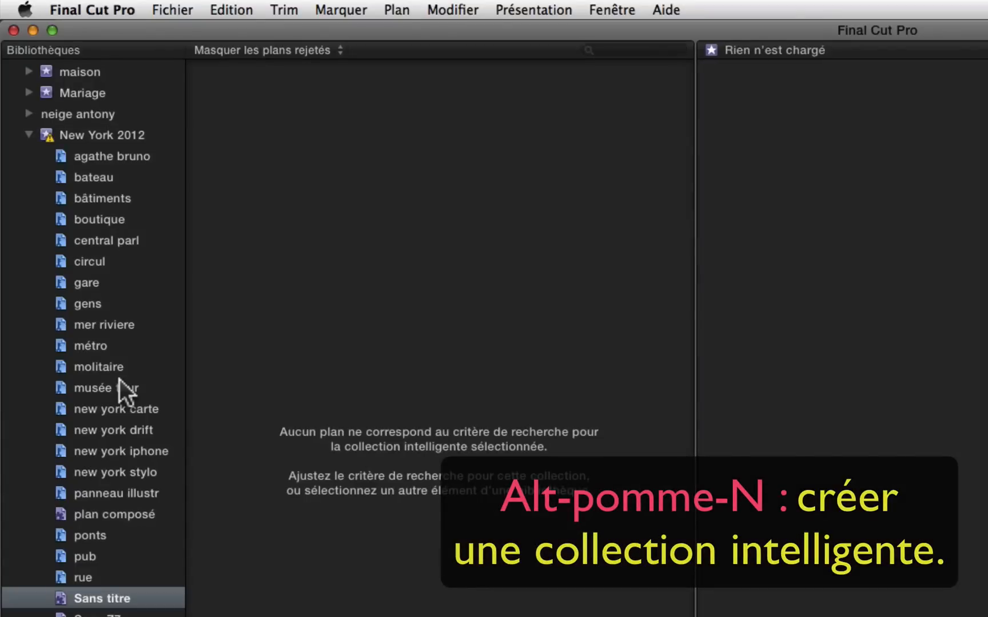
double_click(118, 597)
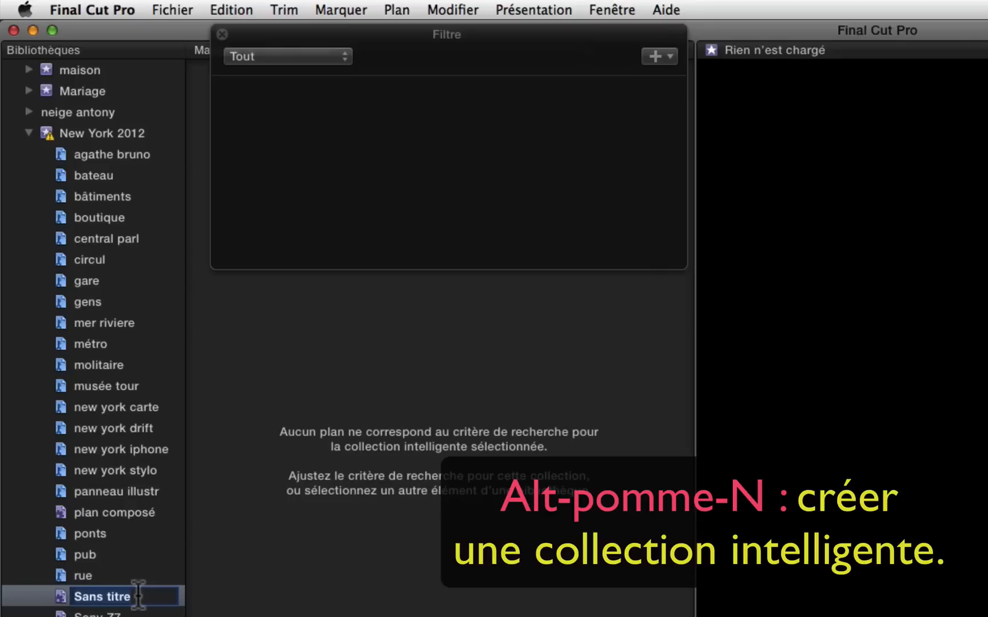
text(Projets)
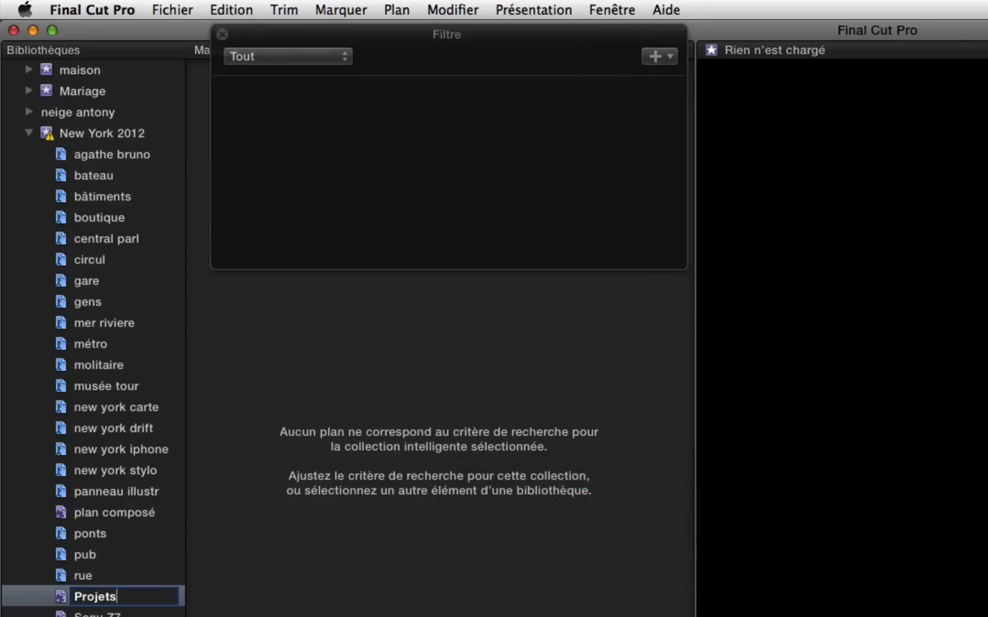
click(455, 139)
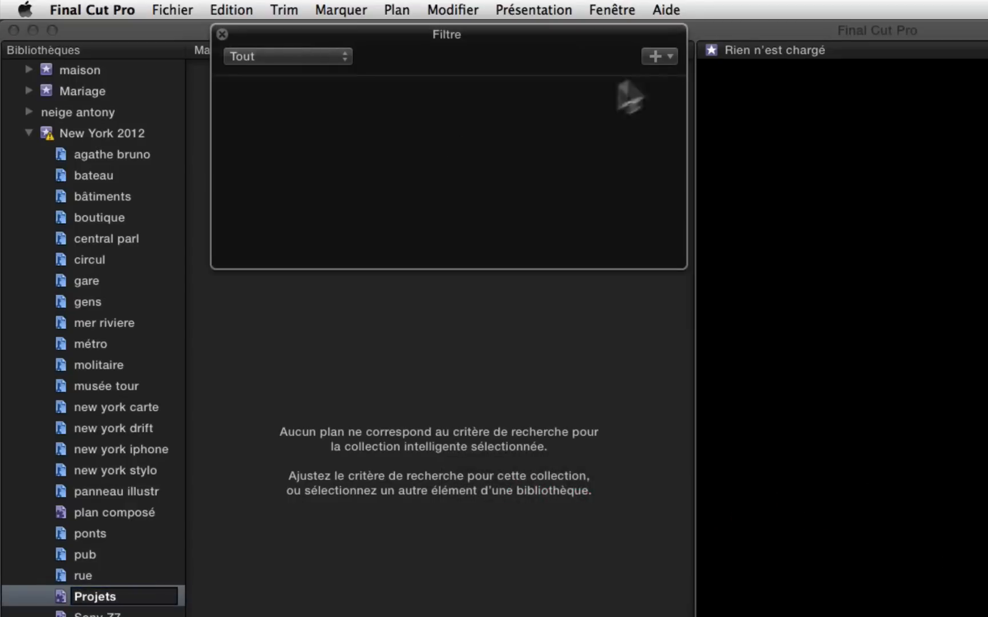
- Add a filter rule to the Projets smart collection so that Type Est Projet, and close the filter
click(655, 55)
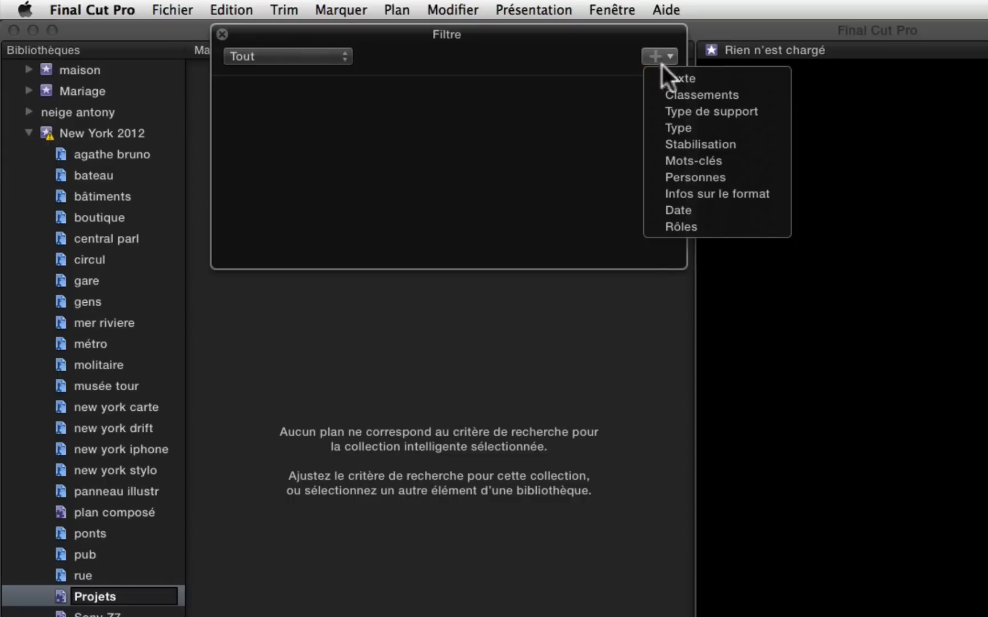
click(672, 121)
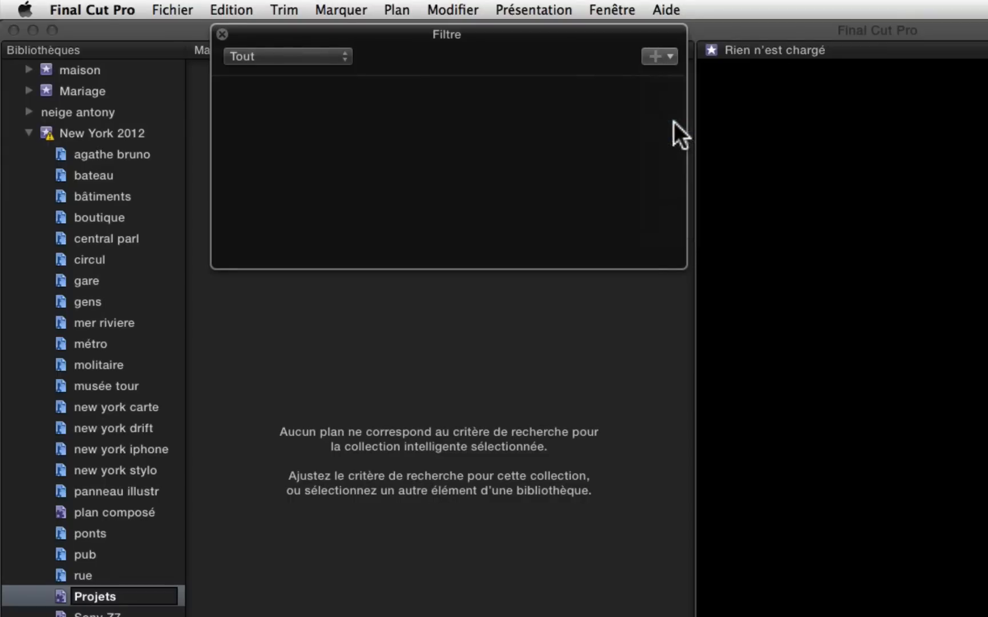
click(546, 96)
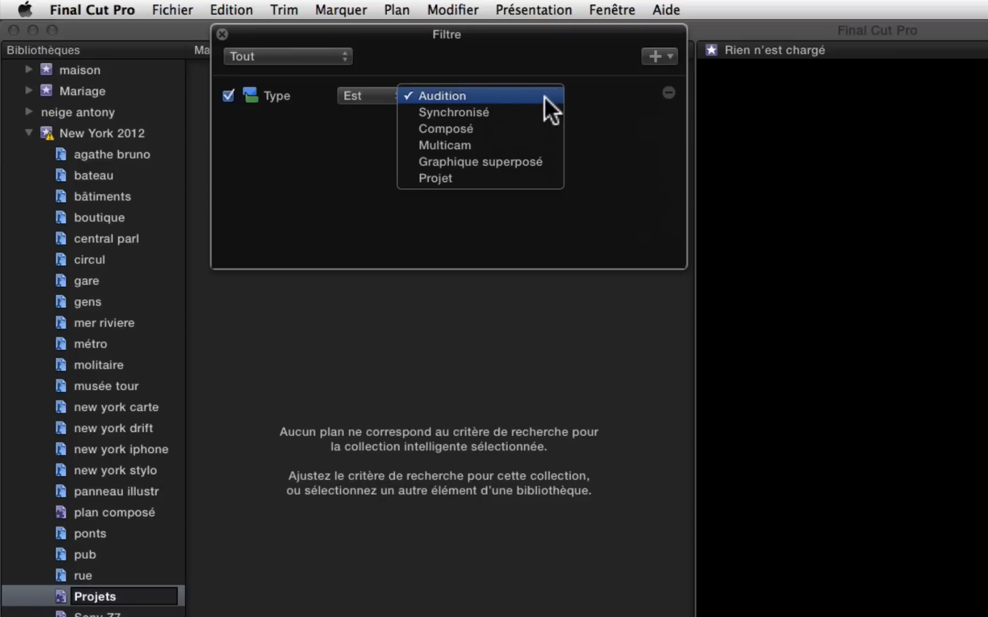
click(497, 177)
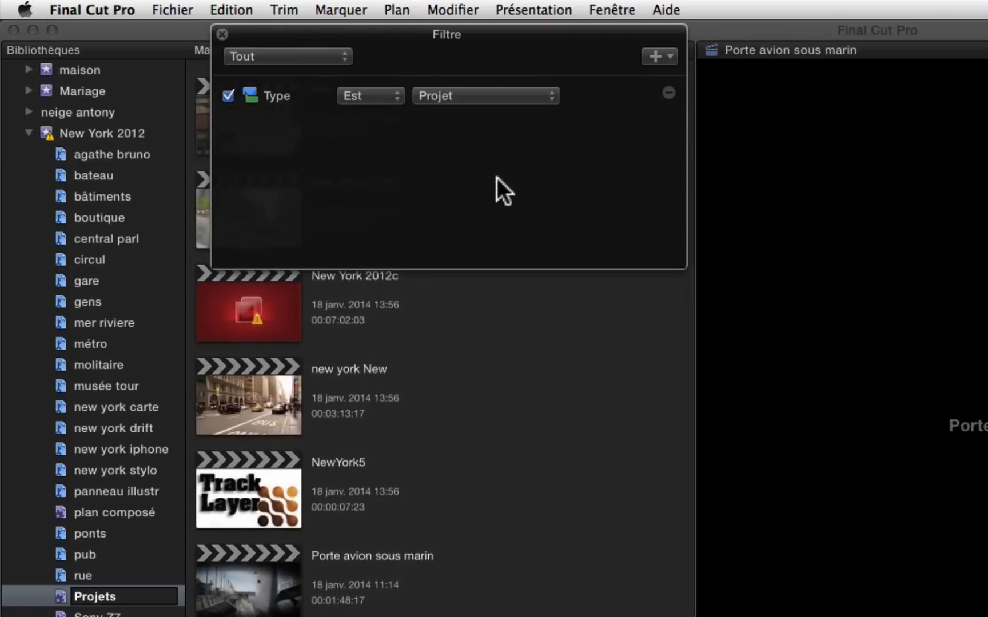
click(223, 32)
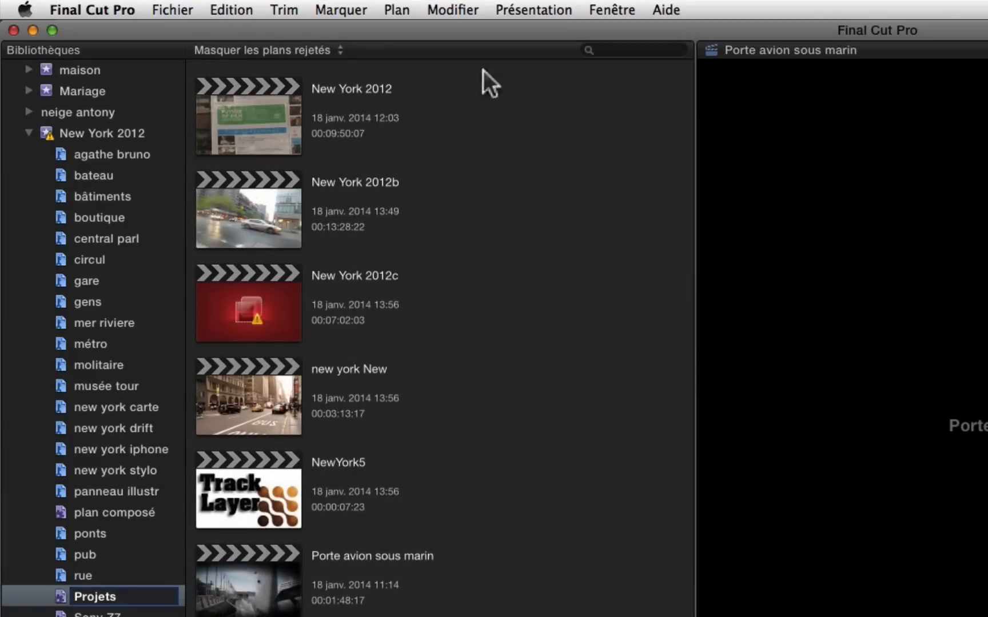
key(Return)
- Browse the New York 2012 event's clips and get back to the new york New project through the Projets smart collection
click(116, 134)
scroll(366, 367, down, 10)
scroll(365, 378, down, 20)
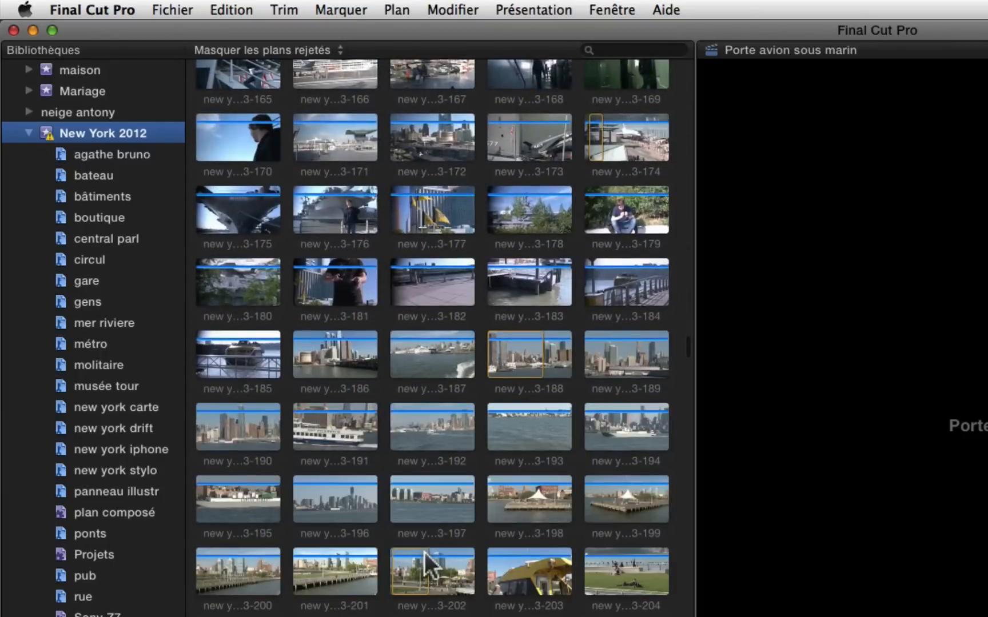
click(409, 567)
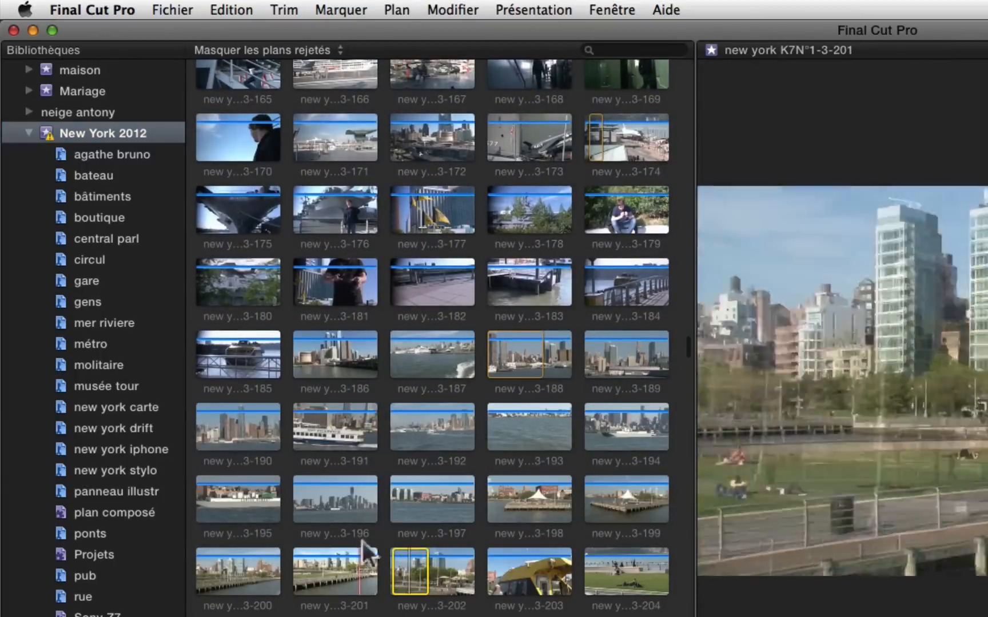
click(96, 552)
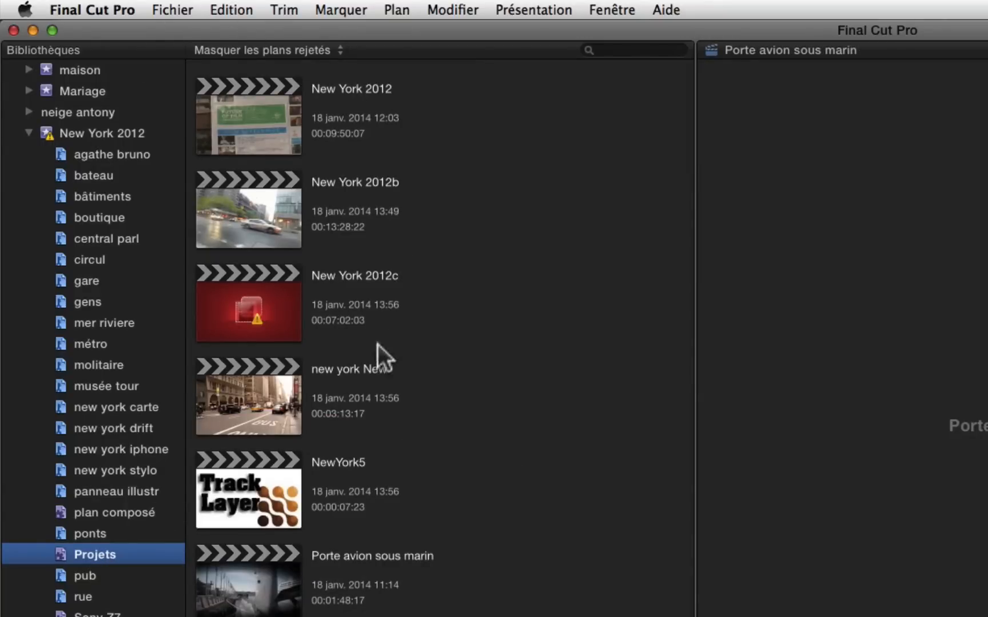
click(223, 403)
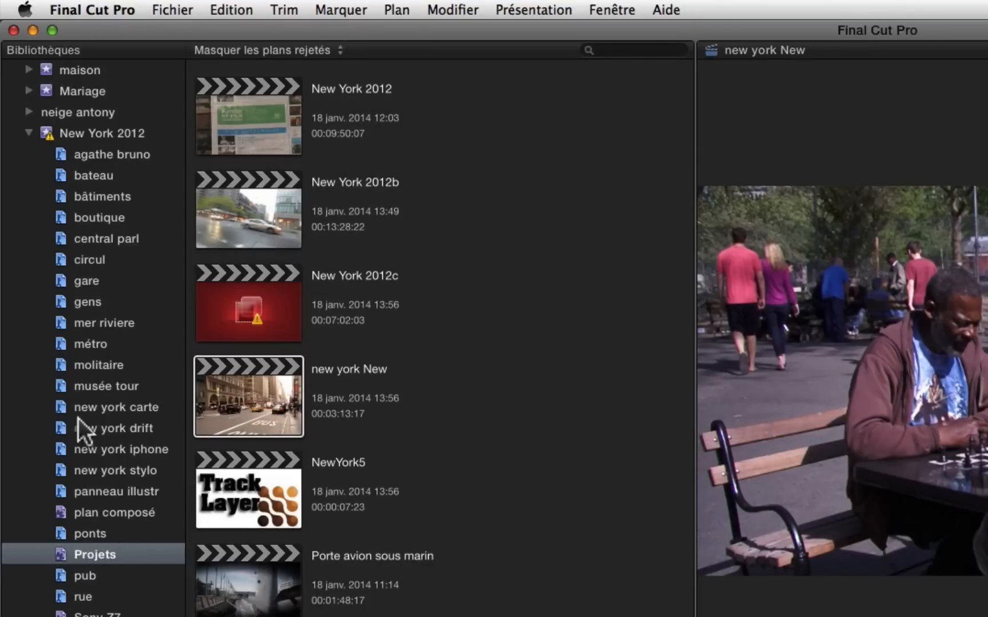
- Copy the Projets smart collection from New York 2012 to the Smart Collections2 event in the Travail en cours library
scroll(57, 366, up, 5)
click(26, 250)
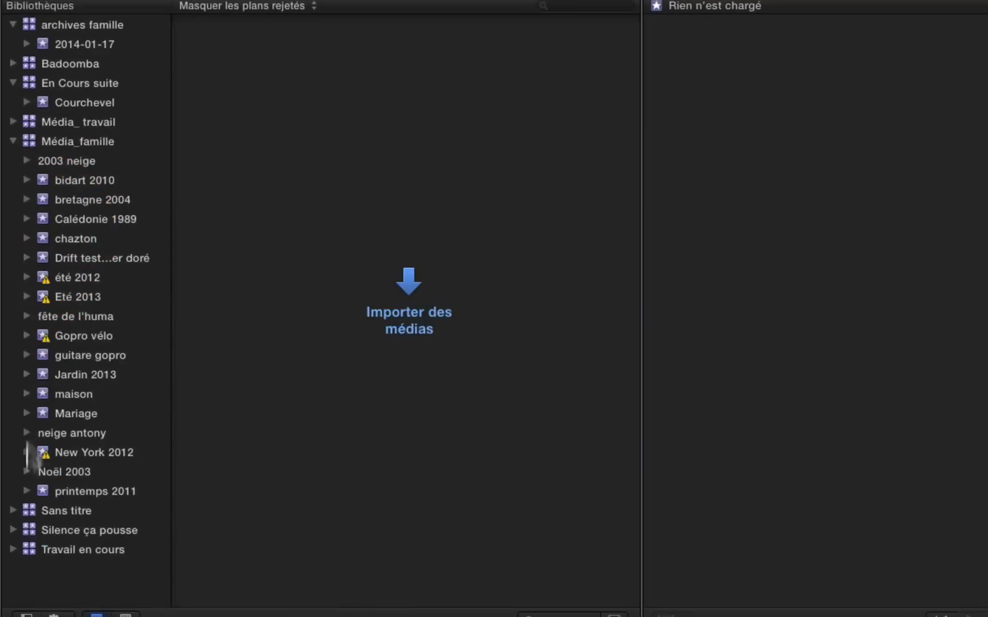
click(13, 549)
scroll(80, 534, down, 2)
scroll(79, 526, down, 3)
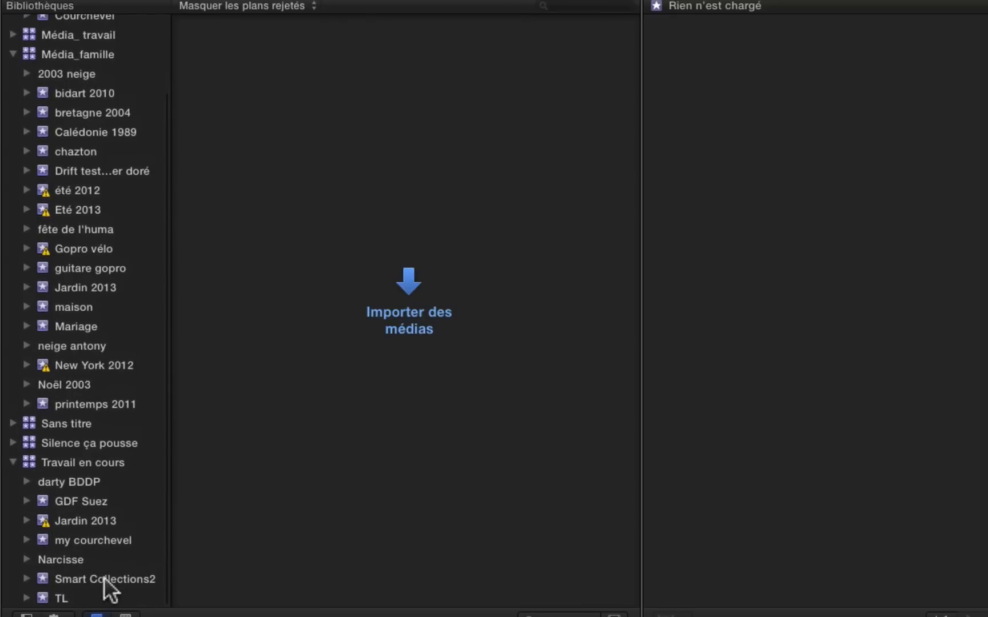
click(26, 579)
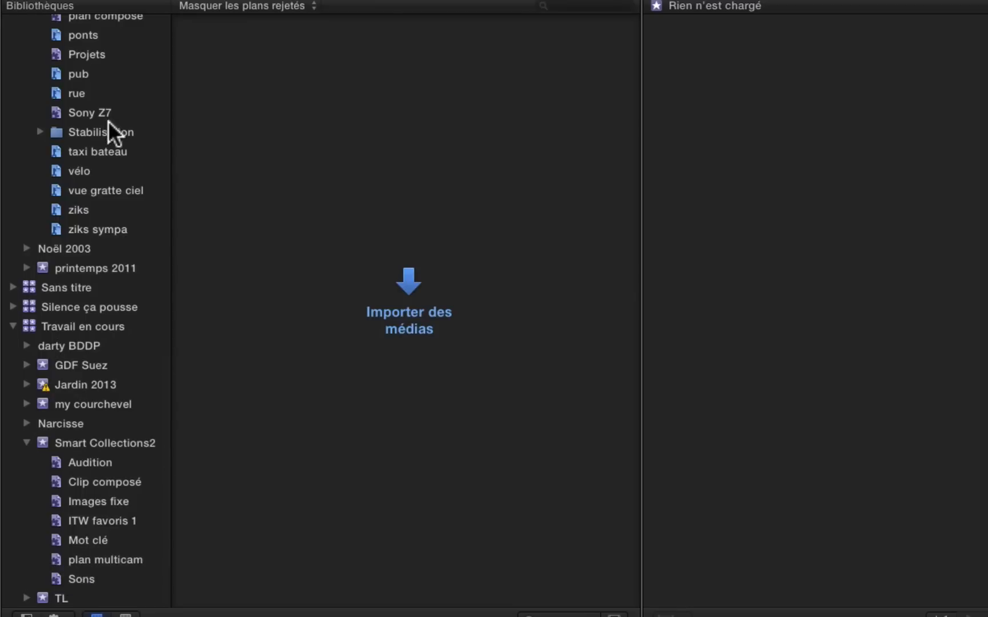
drag(54, 53, 70, 439)
scroll(63, 580, down, 2)
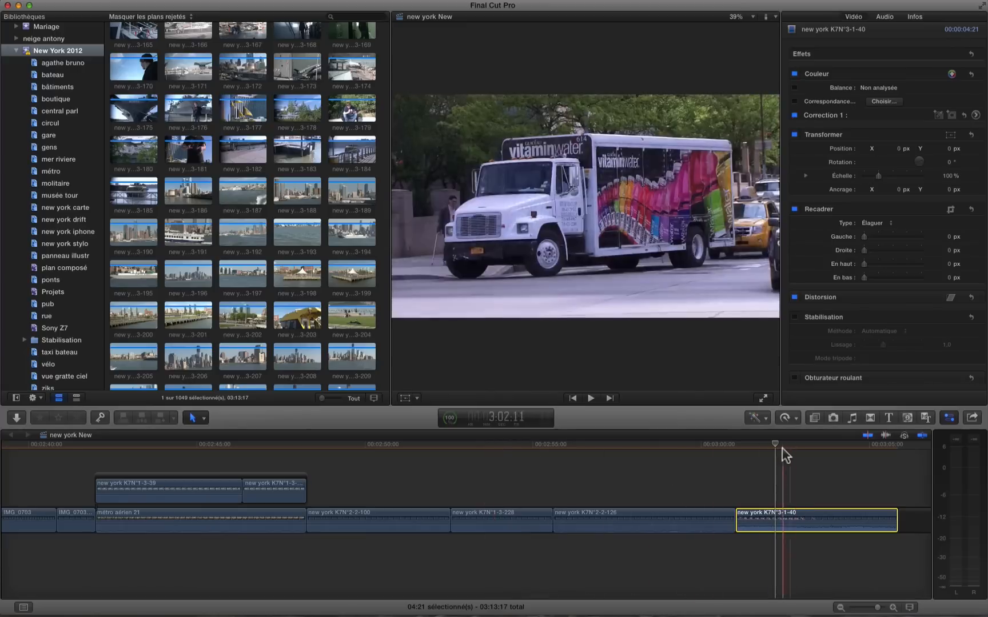
- Move the playhead to 3:03:01 in the new york New timeline, within the last clip
drag(773, 448, 805, 462)
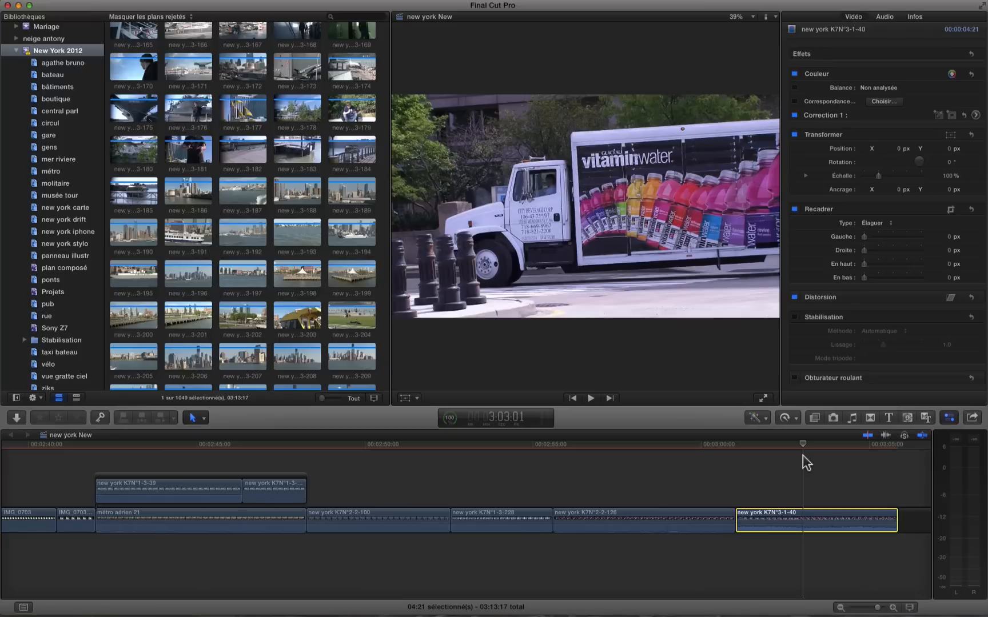
- Place the playhead at 3:02:24 in the last clip and zoom the timeline in and out around it
click(74, 520)
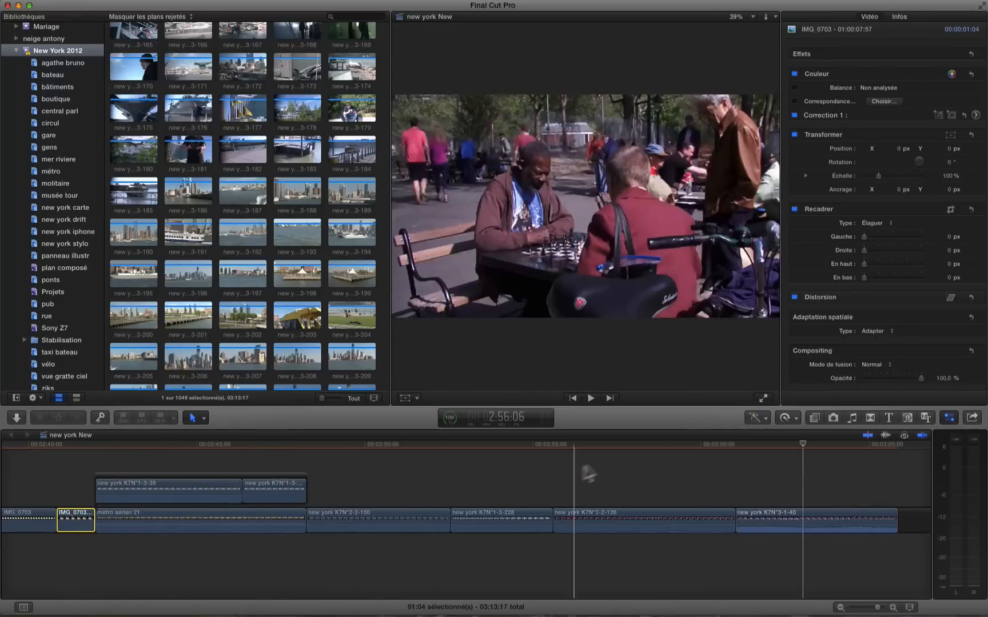
click(800, 444)
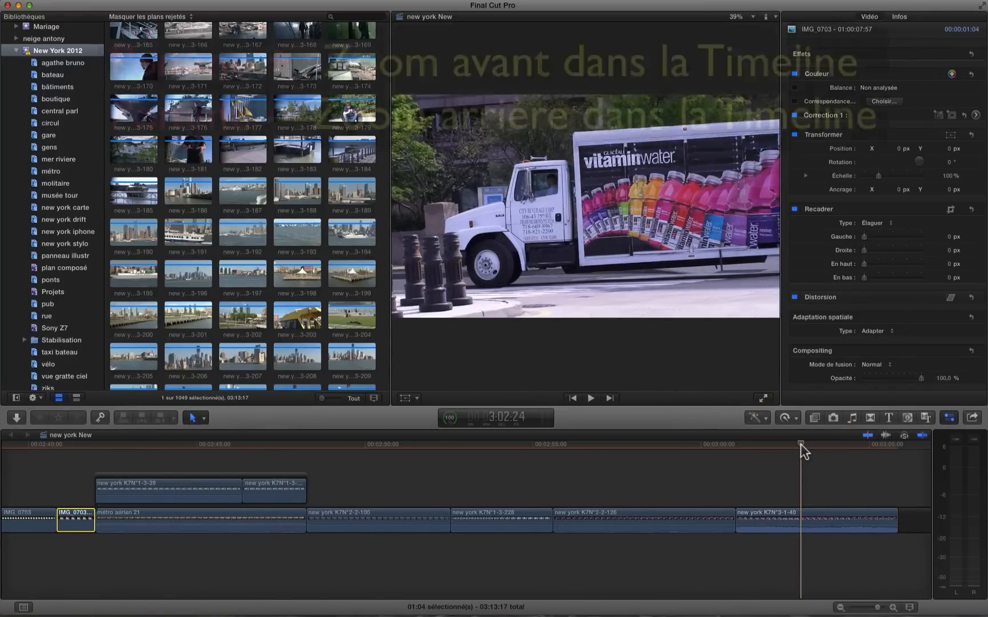
key(super+equal)
key(super+equal)
key(super+equal)
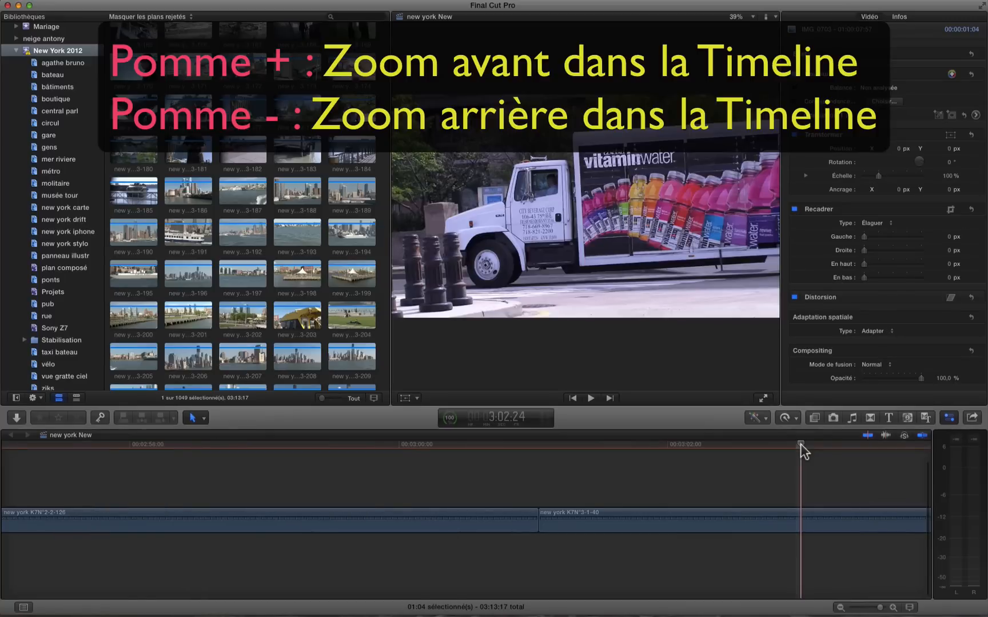
key(super+equal)
key(super+minus)
key(super+minus)
key(super+minus)
key(super+minus)
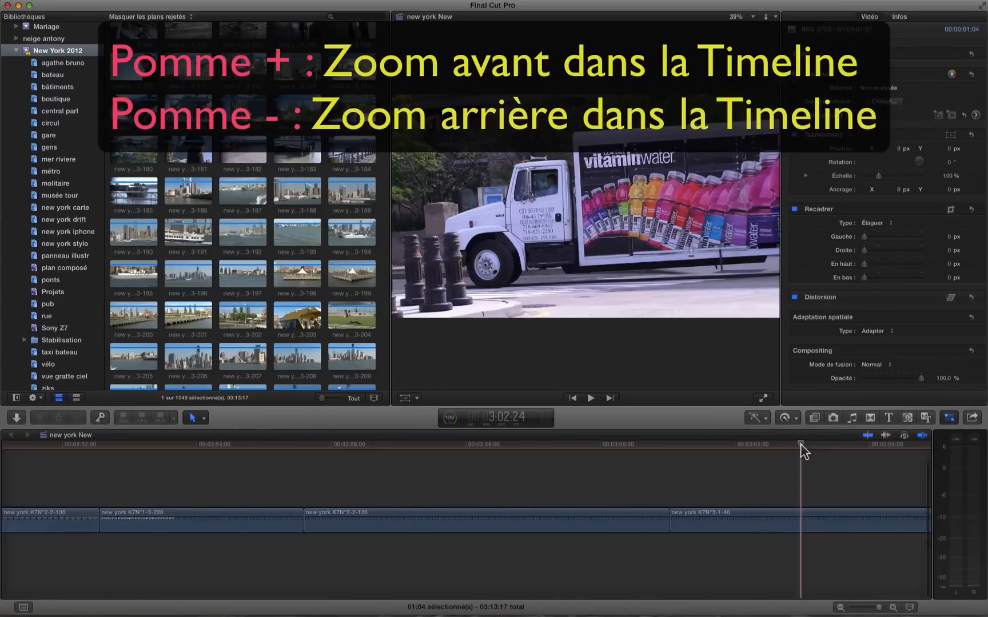
- Zoom the timeline in and out around the skimmer near 2:53:23, and finish with a close view of the last clip
key(super+equal)
key(super+equal)
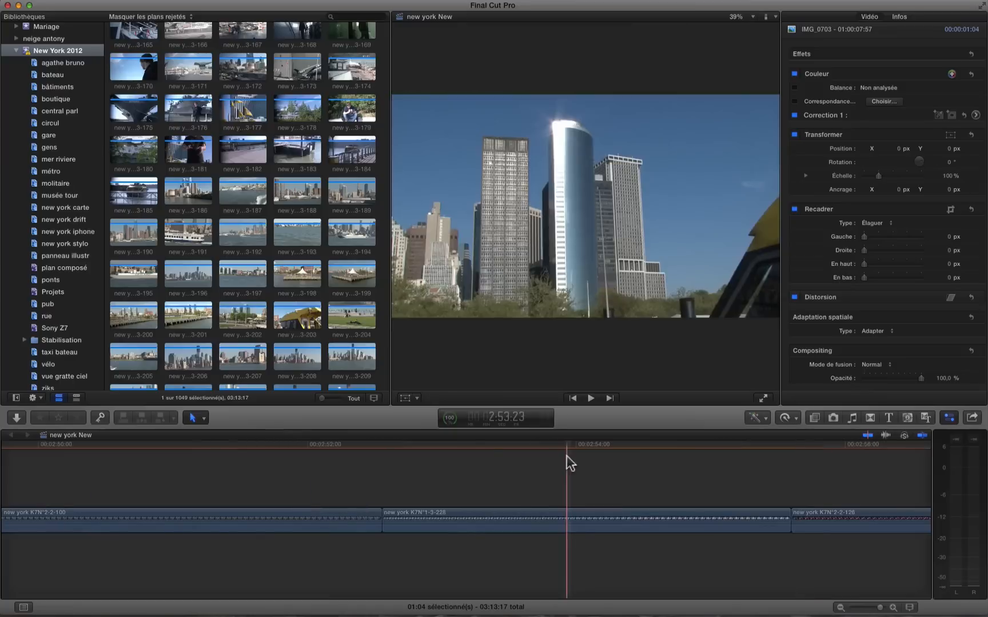
key(super+minus)
key(super+minus)
key(super+equal)
key(super+equal)
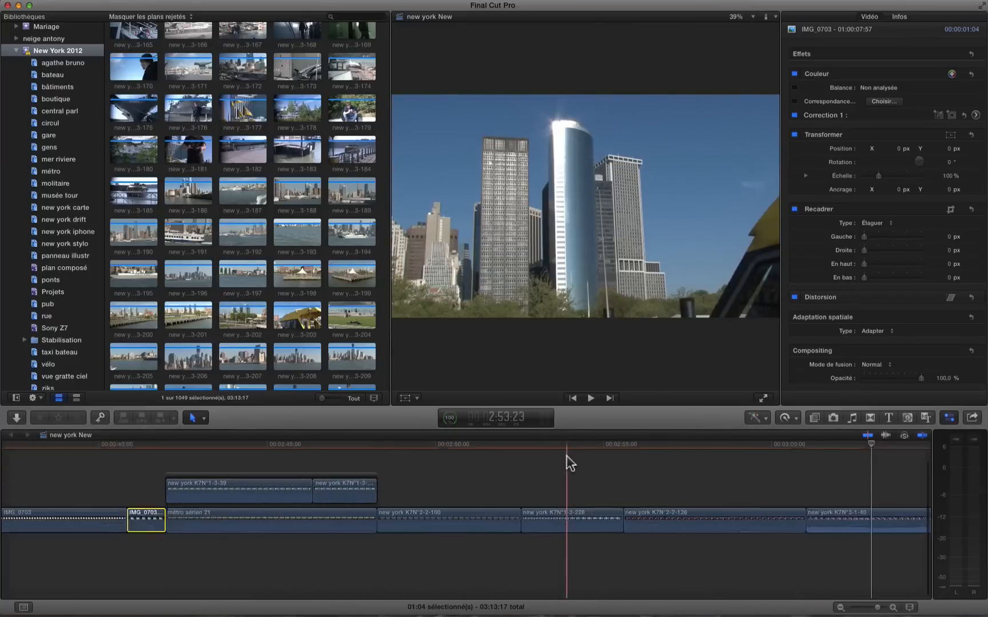
key(super+minus)
key(super+minus)
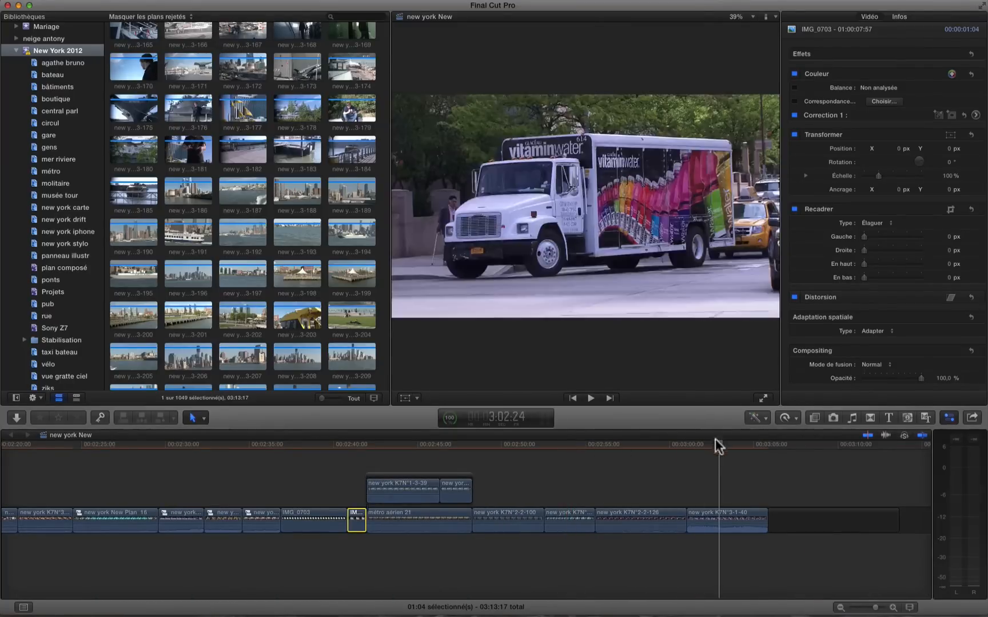
key(super+equal)
key(super+equal)
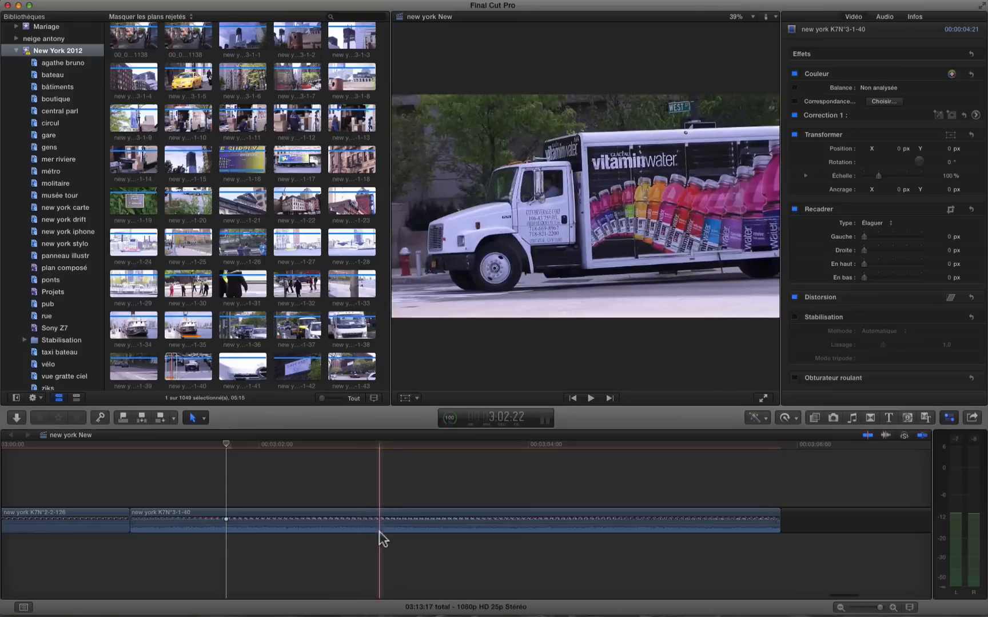
- Play a short part of the last clip, new york K7N°3-1-40, and show its retiming editor
key(space)
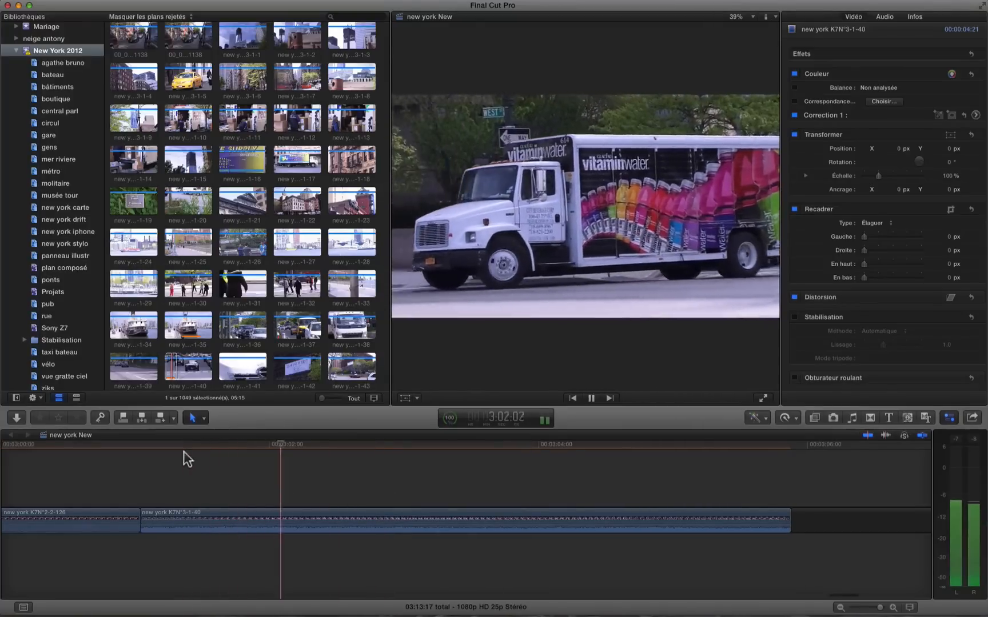
key(space)
alt+click(306, 518)
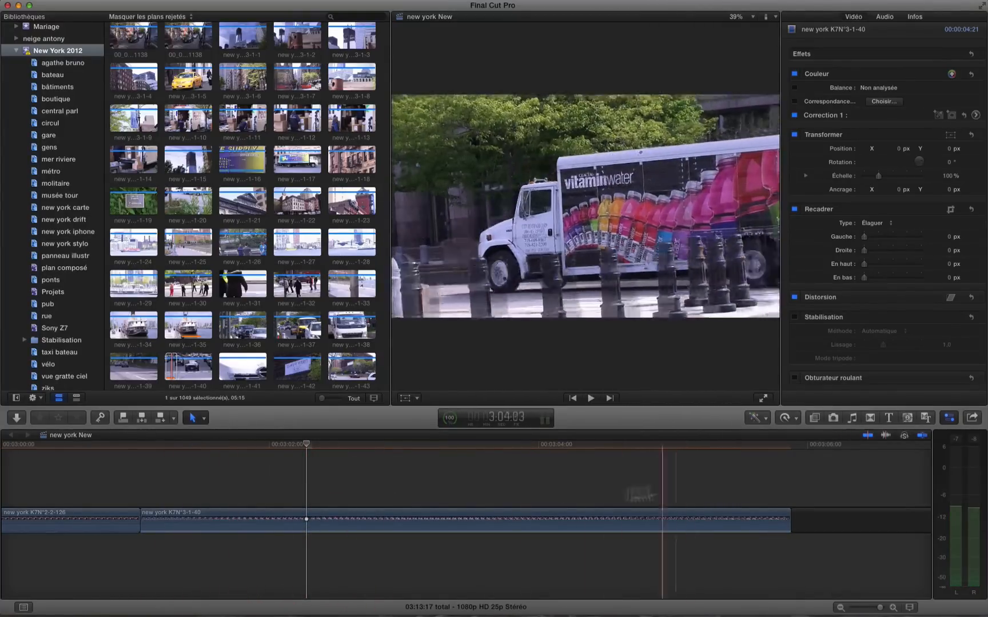
click(462, 519)
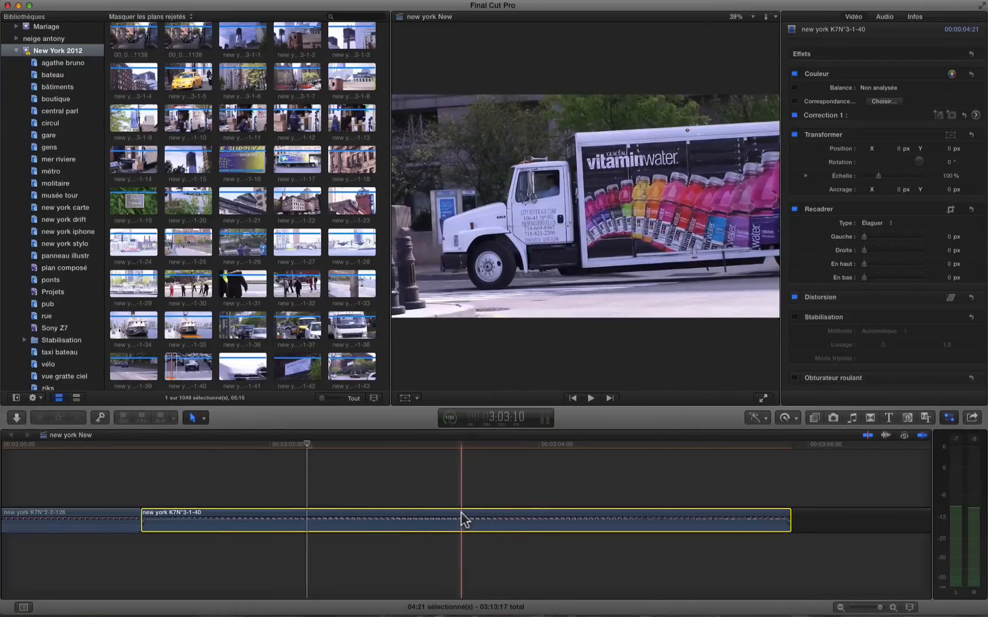
key(super+r)
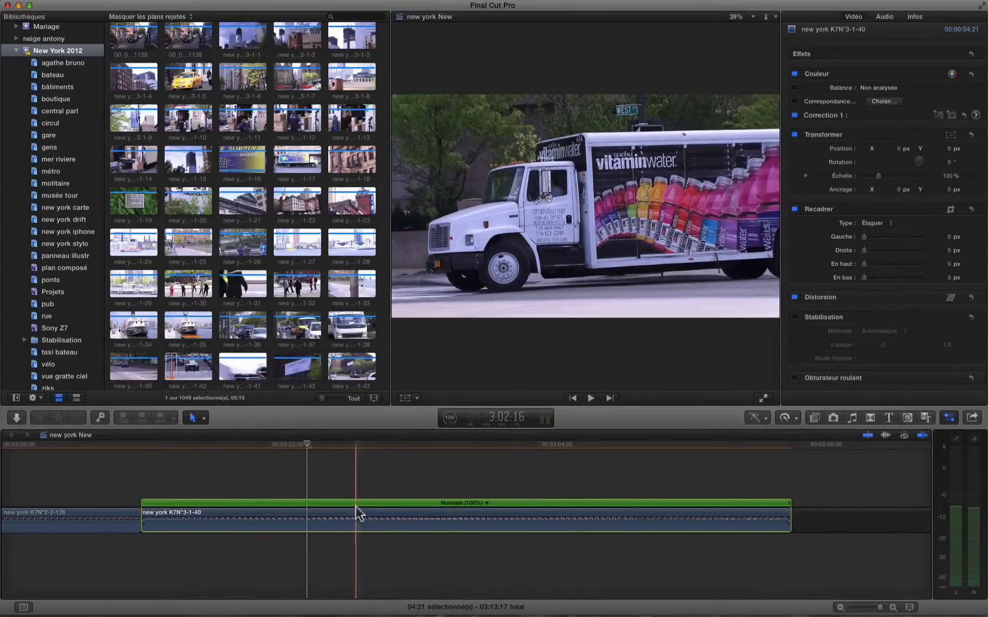
- Cut the speed of the new york K7N°3-1-40 clip at 3:02:12
click(336, 518)
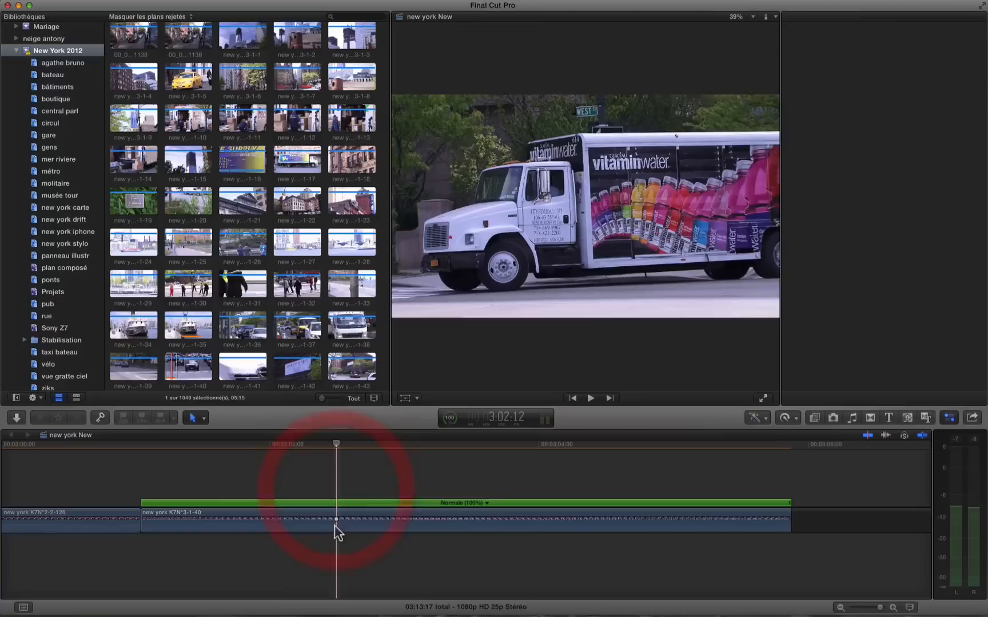
click(794, 417)
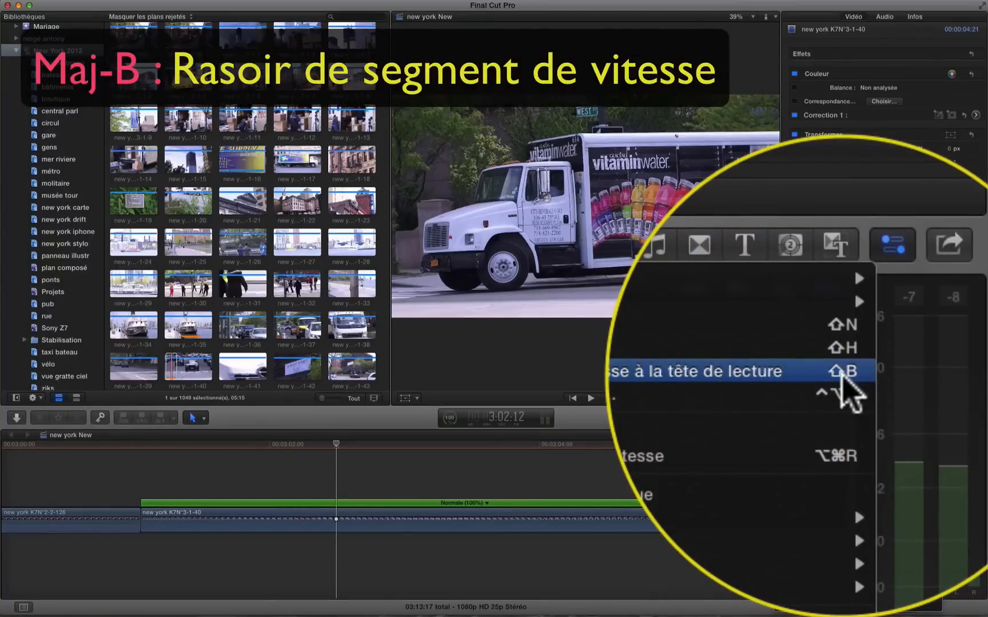
click(922, 470)
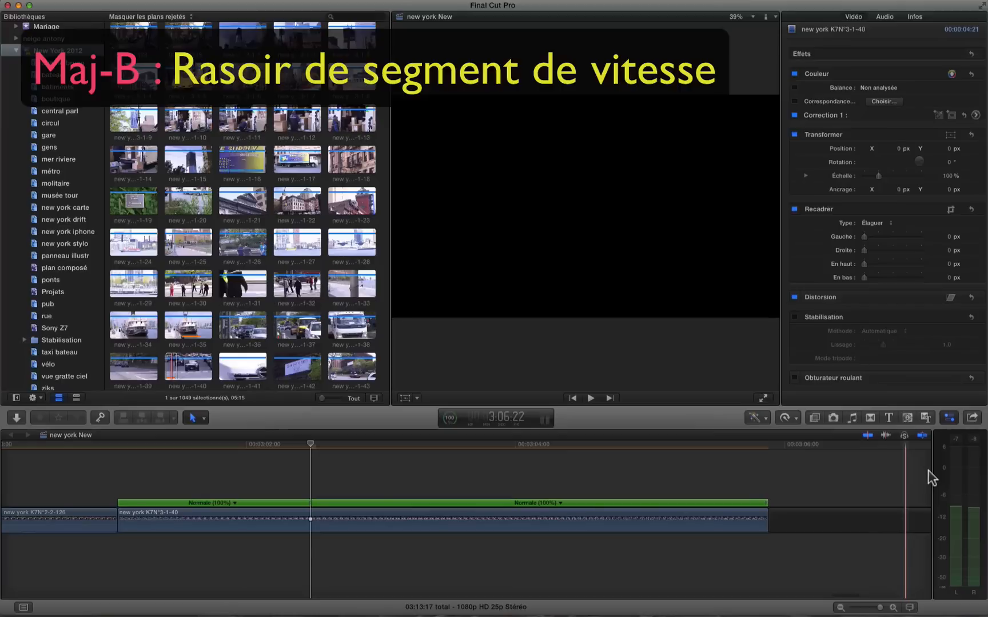
- Split the new york K7N°3-1-40 clip into further speed segments at about 3:02:22 and 3:04:00
drag(310, 446, 369, 491)
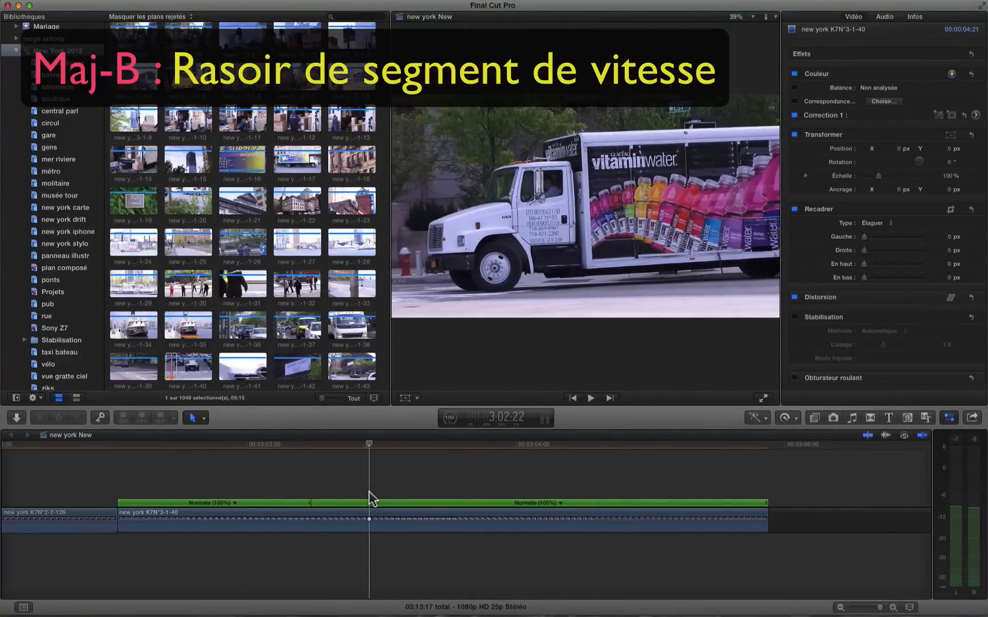
key(shift+b)
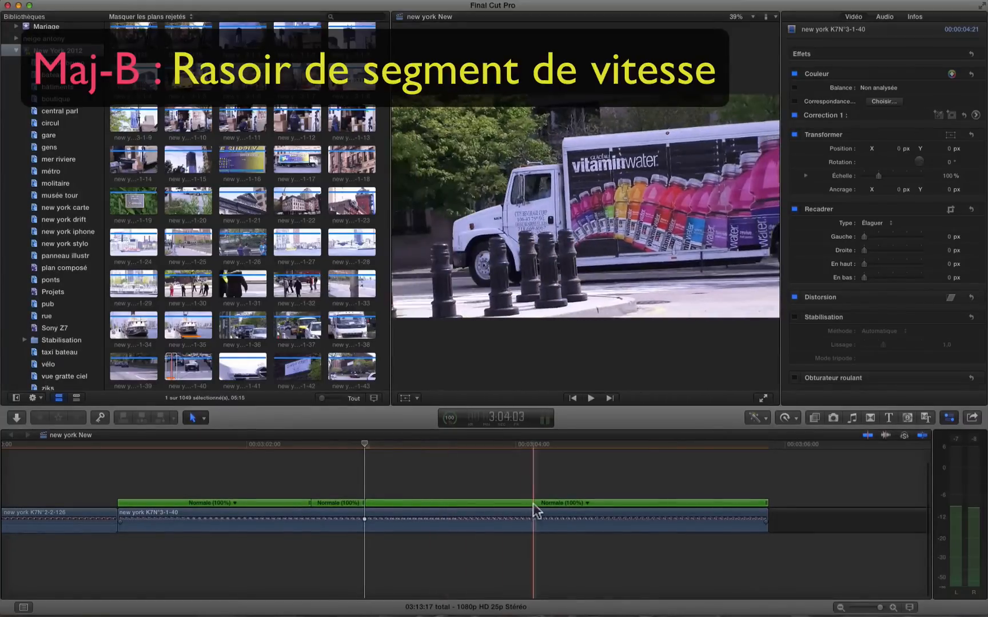
click(524, 506)
click(524, 503)
key(shift+b)
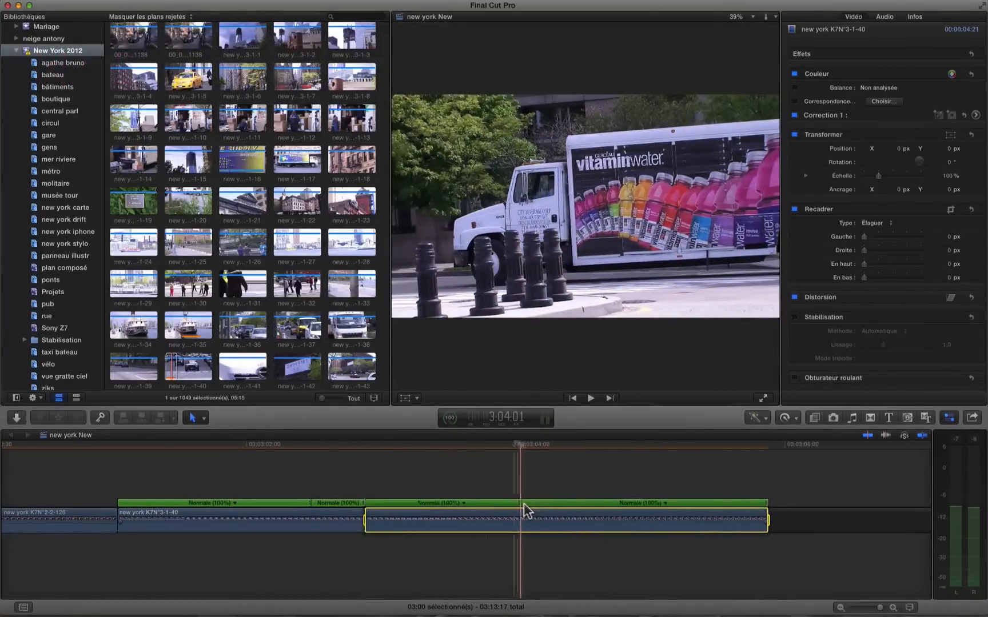
- Check the Transitions Vitesse setting in the clip's retiming options
click(784, 418)
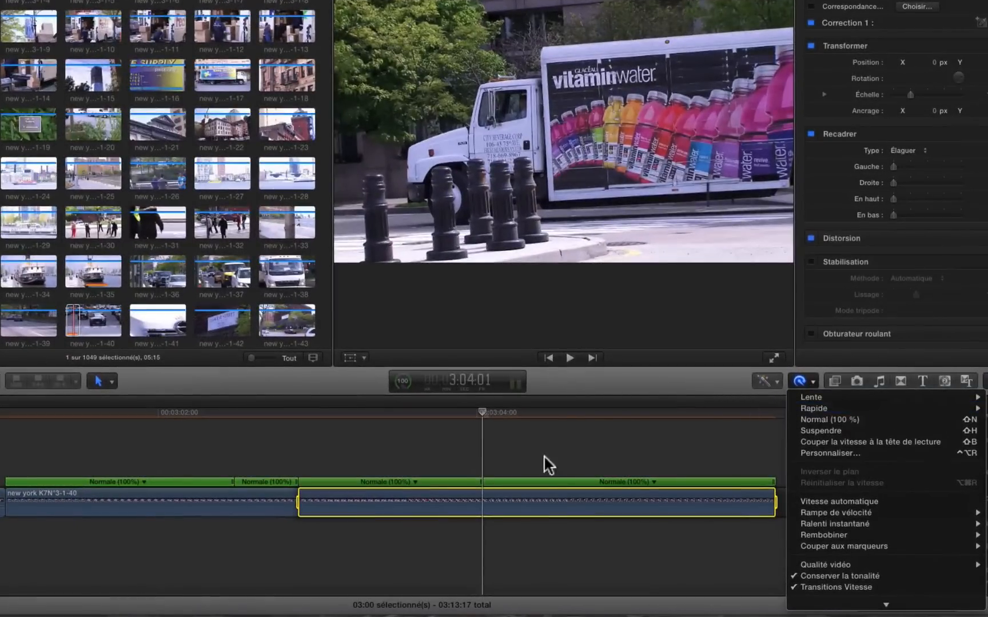
click(546, 464)
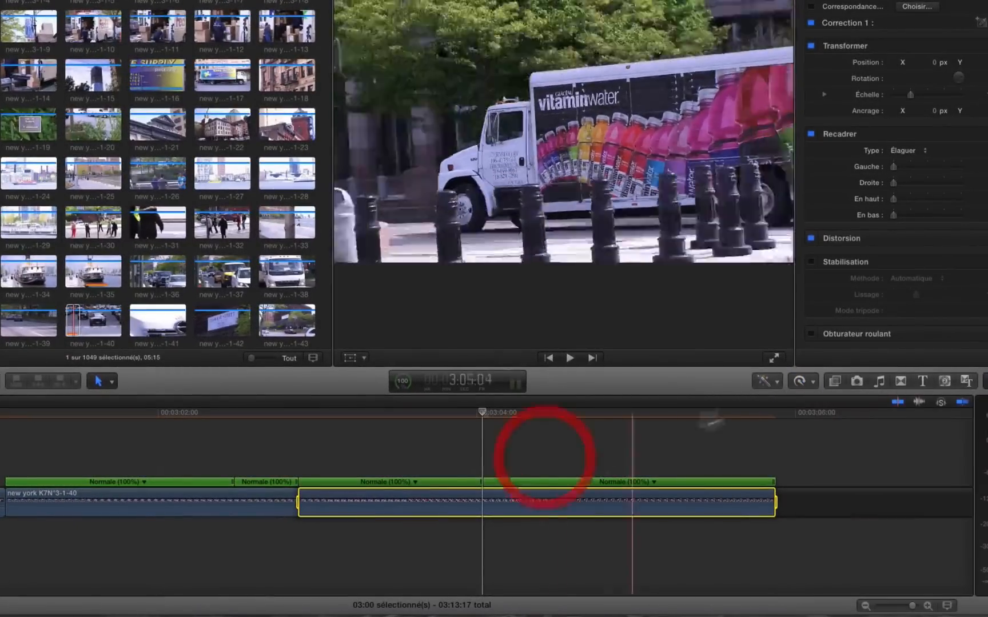
click(811, 385)
mouse_move(798, 606)
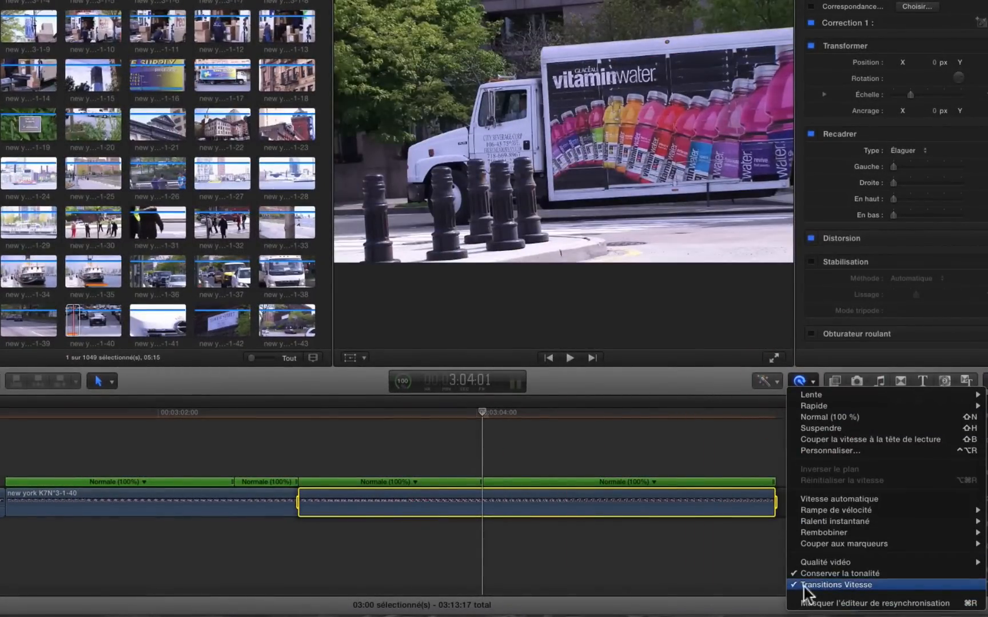
click(670, 486)
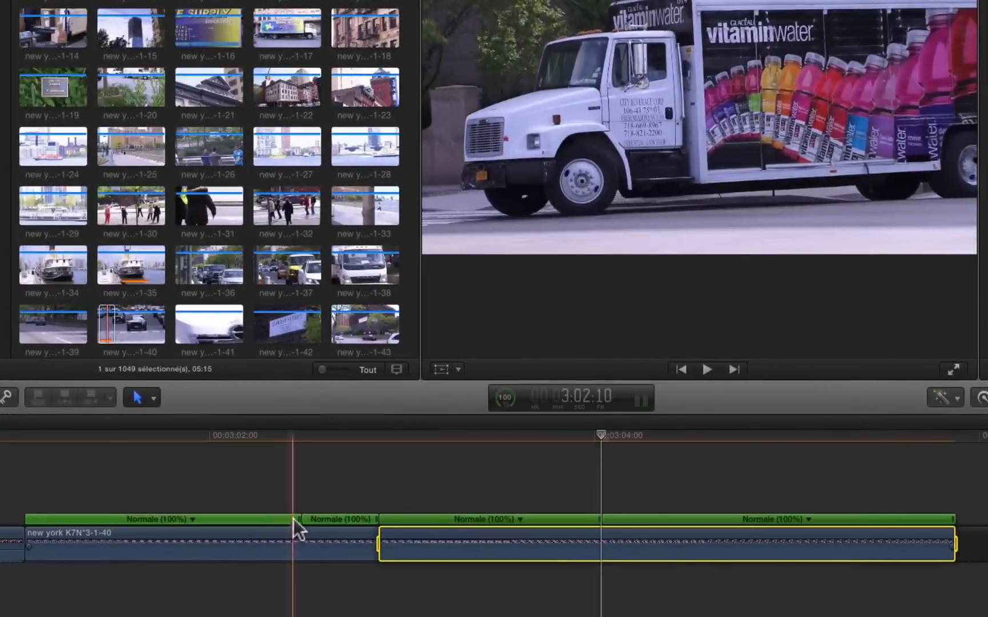
- Shorten the clip's first speed segment so it plays fast at 152%, and place the playhead within the second segment
drag(298, 516, 144, 521)
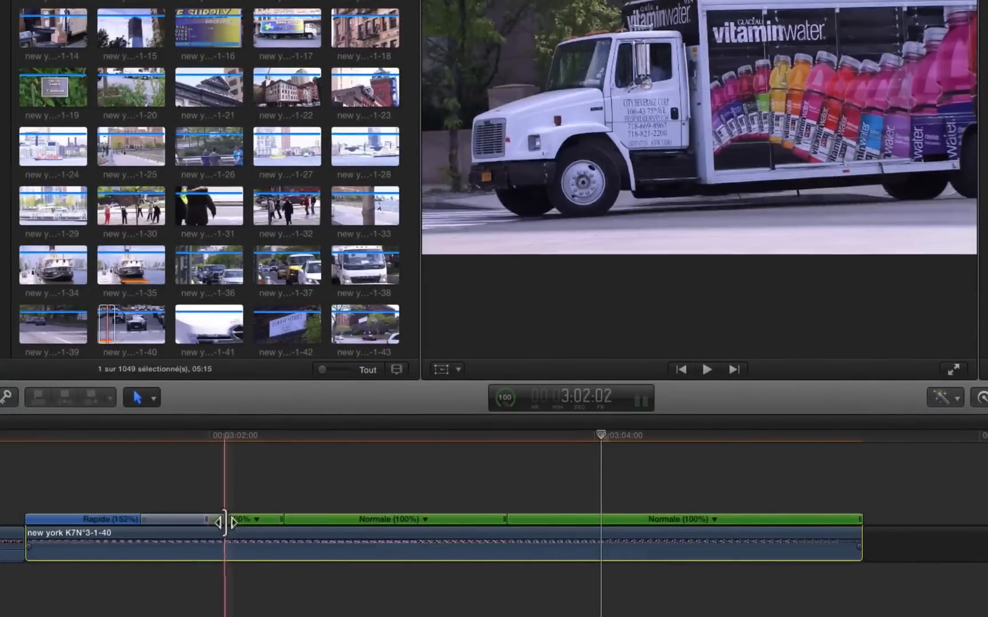
click(226, 519)
key(space)
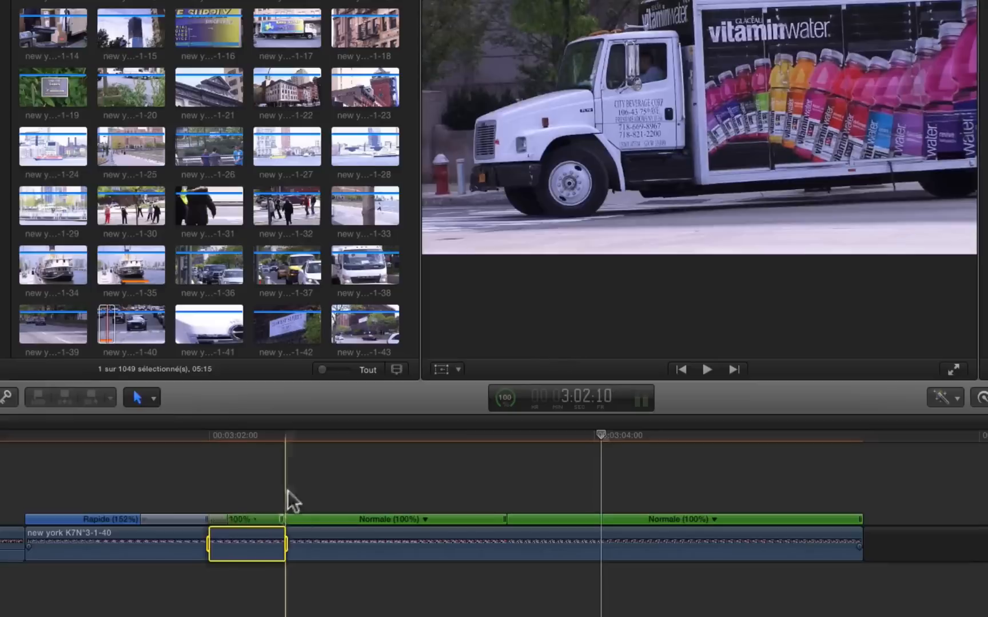
click(287, 492)
- Stretch the second speed segment into slow motion and shorten the third and fourth segments so they play fast
drag(221, 520, 356, 517)
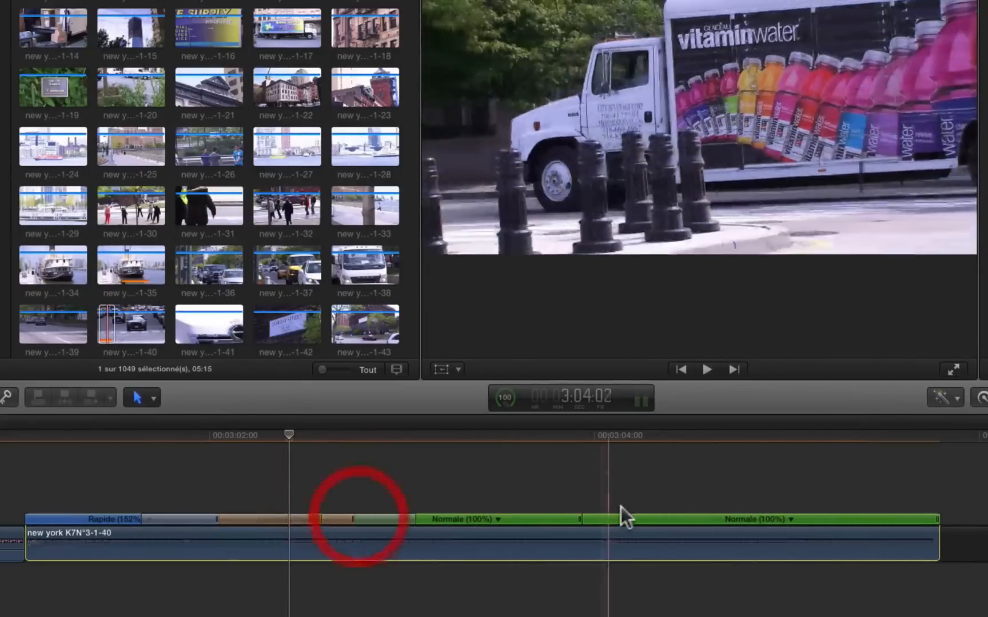
drag(566, 518, 522, 520)
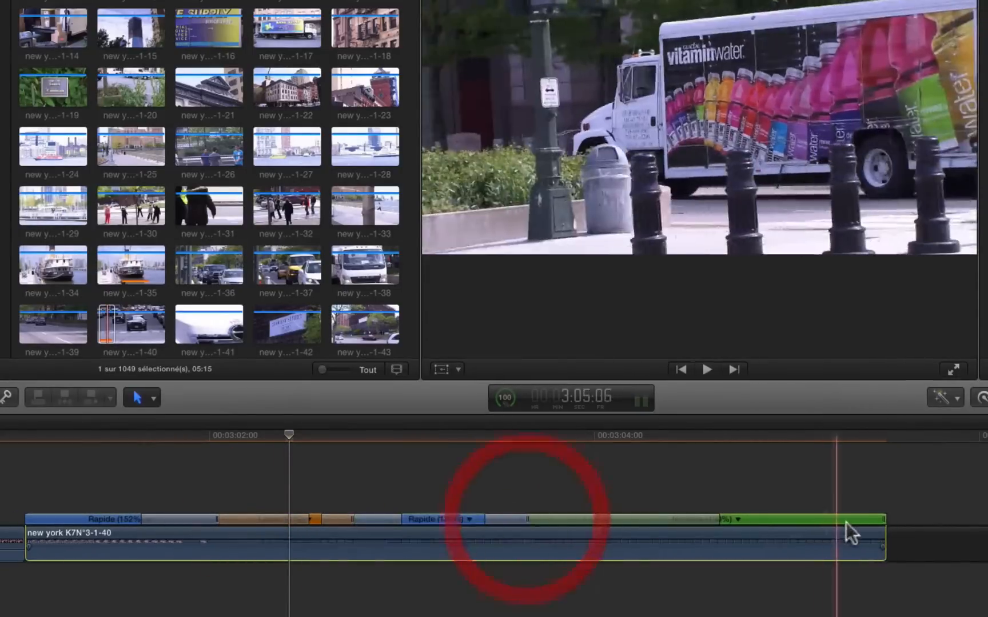
drag(881, 520, 663, 517)
- Extend the speed transitions across the clip's retimed segments so the speed changes ramp more gradually
drag(144, 520, 23, 520)
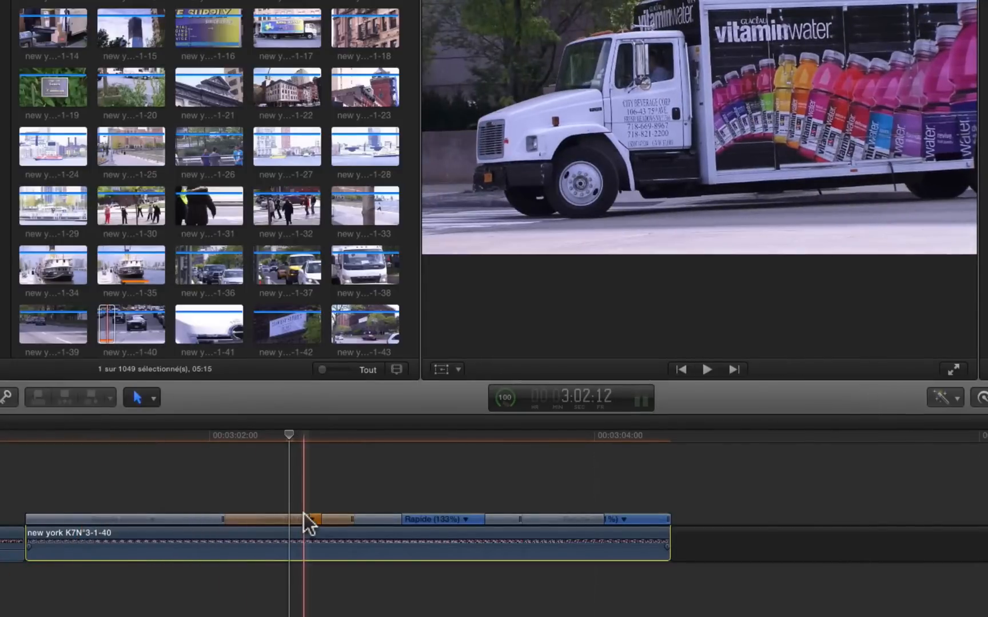
drag(300, 518, 448, 521)
drag(593, 521, 661, 523)
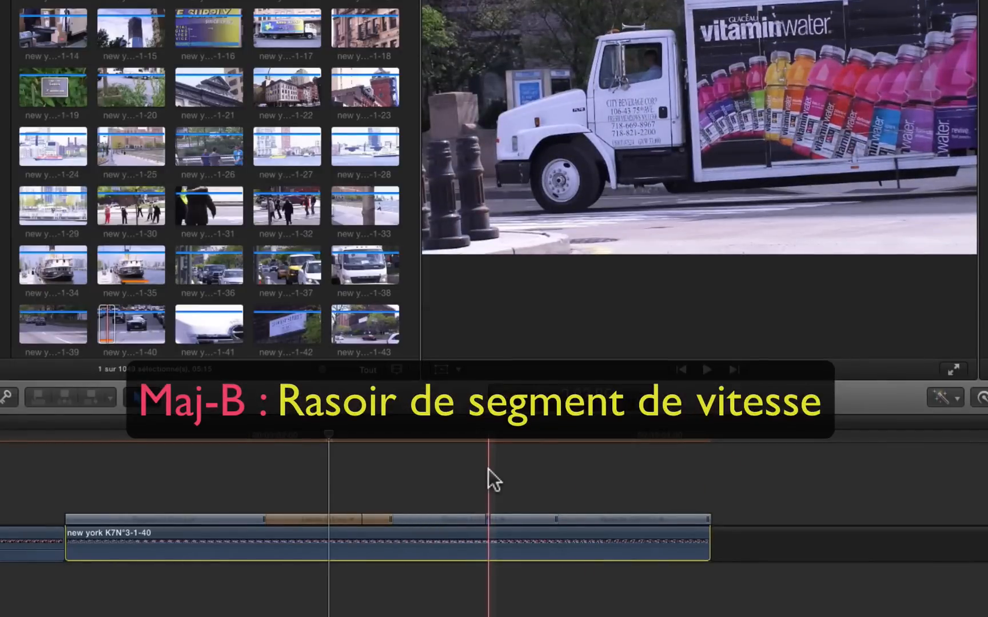
key(shift+b)
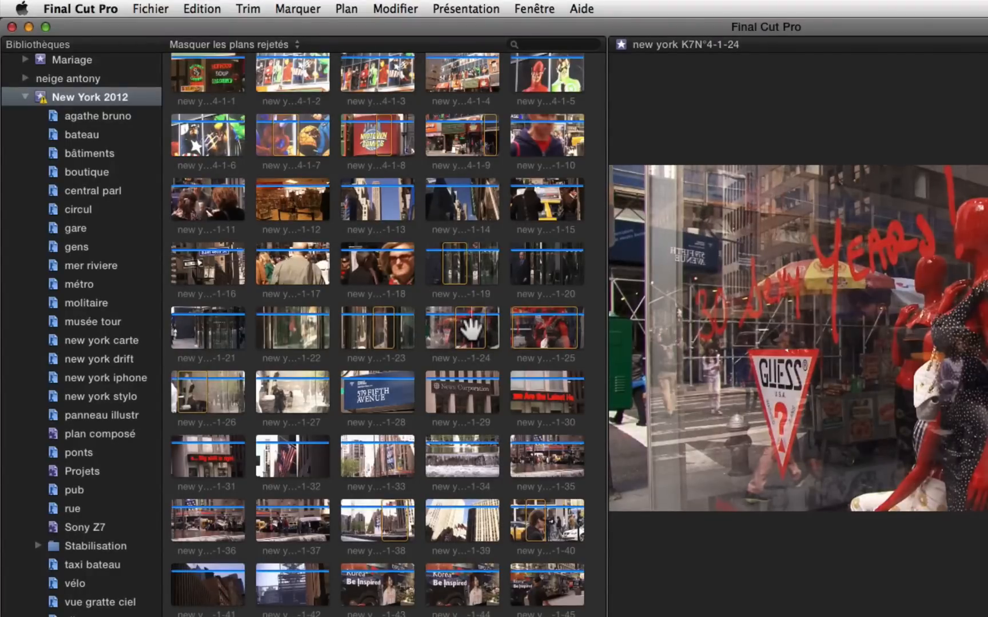
- Turn on the display of used media ranges for the clips in the browser
click(469, 8)
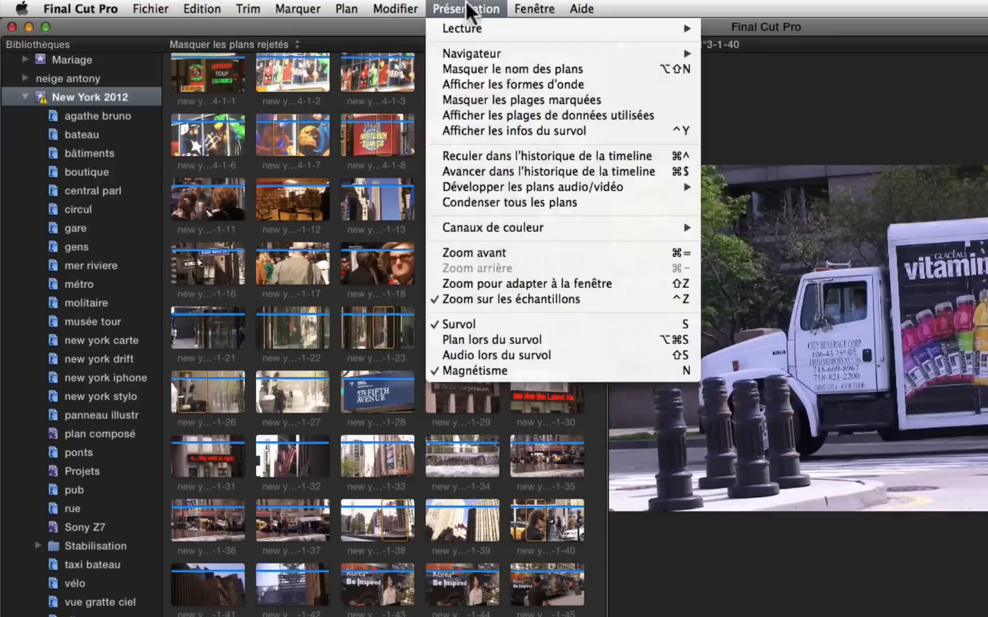
click(513, 114)
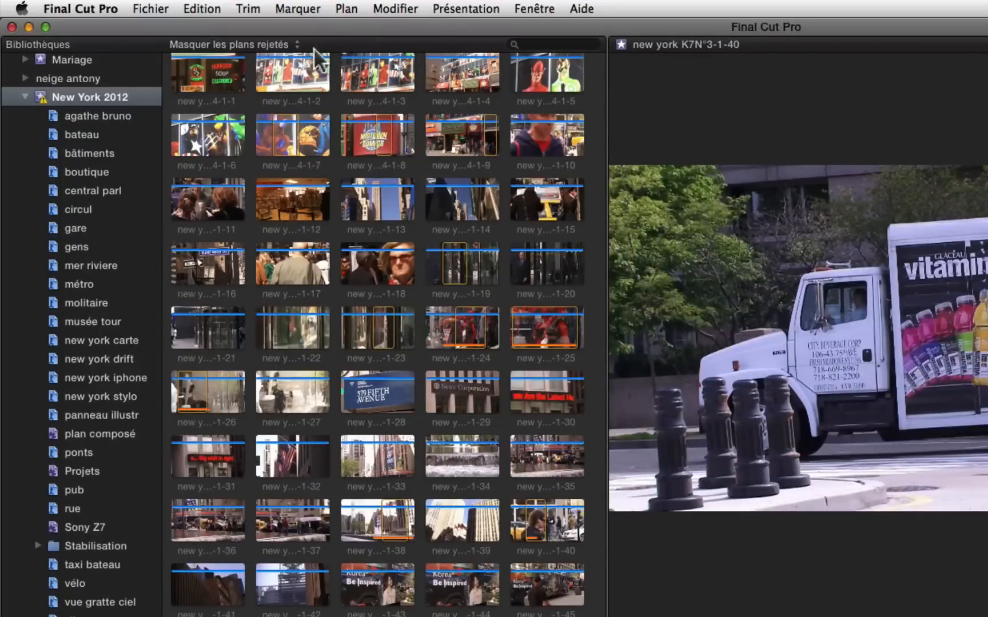
- Filter the New York 2012 browser content by Tous les plans, and finish by showing only Favoris
click(294, 45)
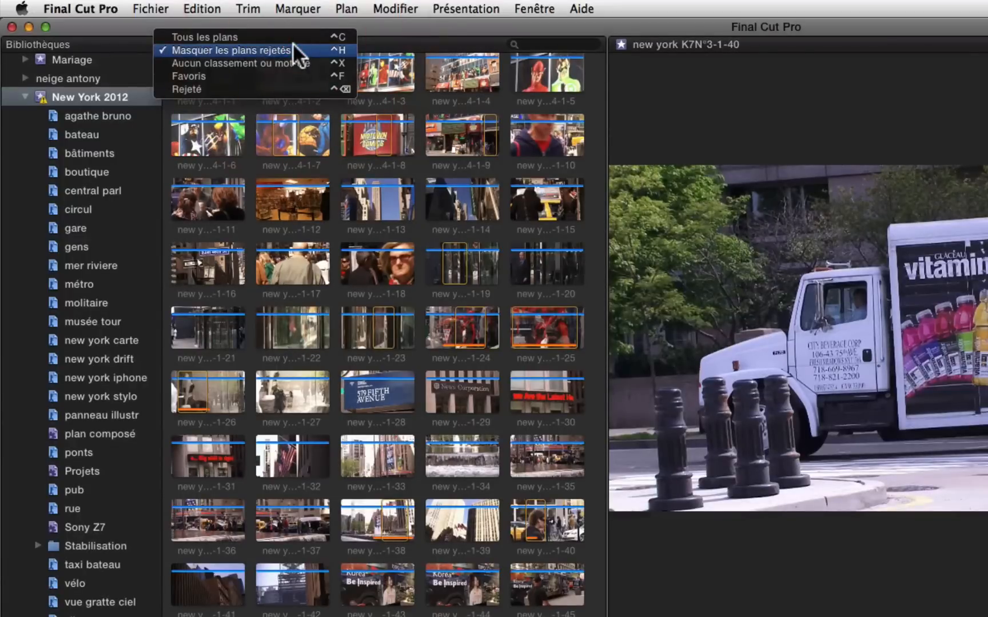
click(293, 35)
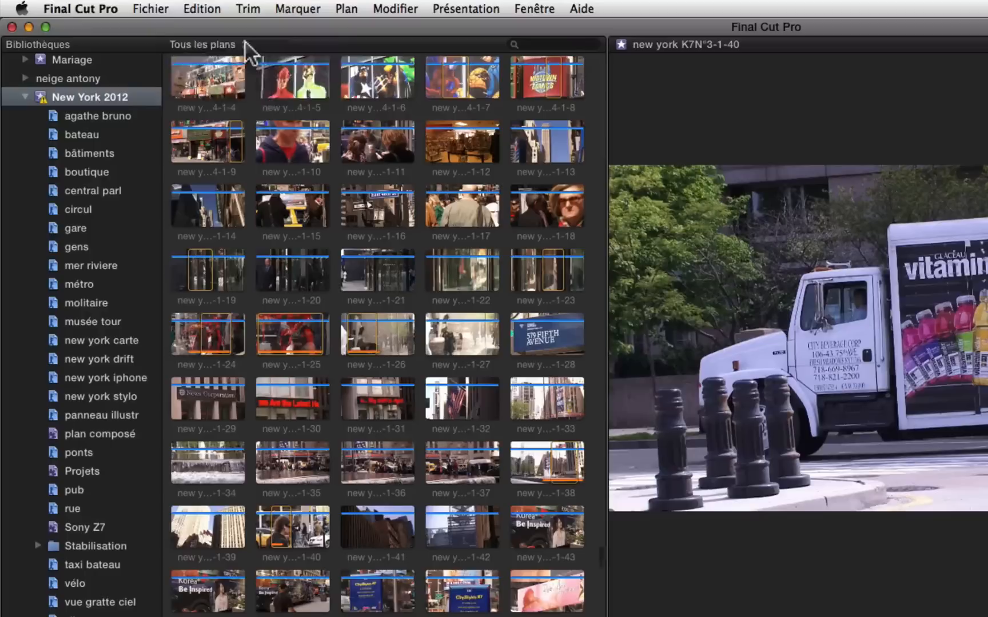
click(245, 44)
click(227, 75)
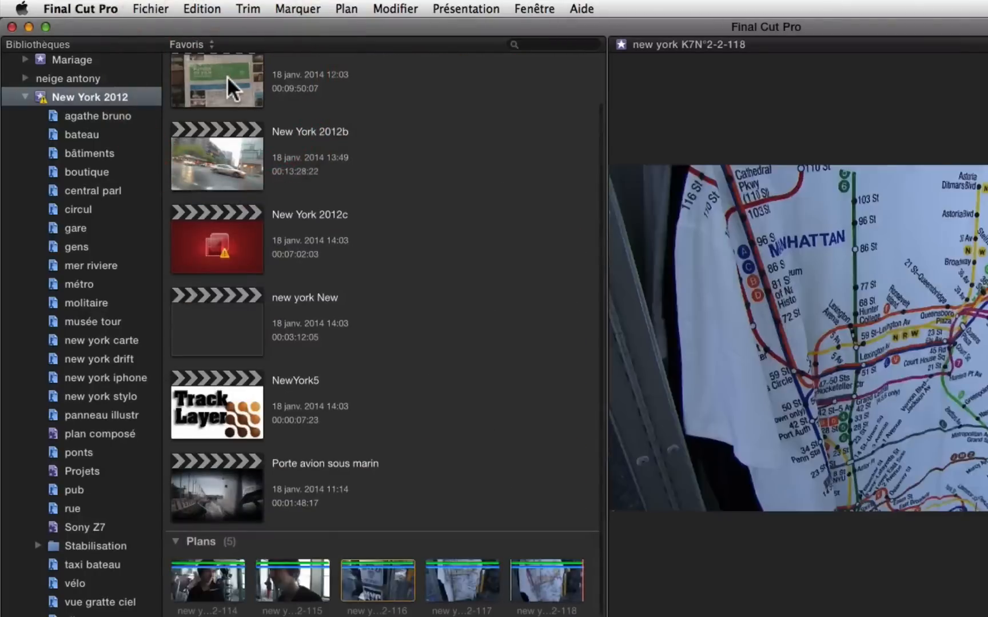
scroll(448, 467, down, 1)
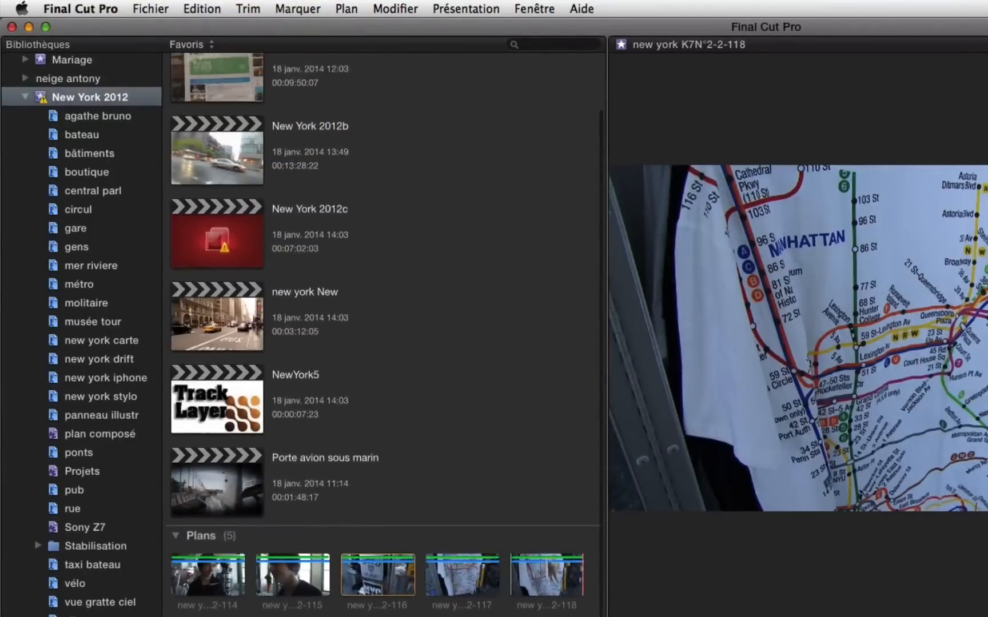
- Filter the New York 2012 browser by Masquer les plans rejetés, and return it to showing Tous les plans
click(208, 45)
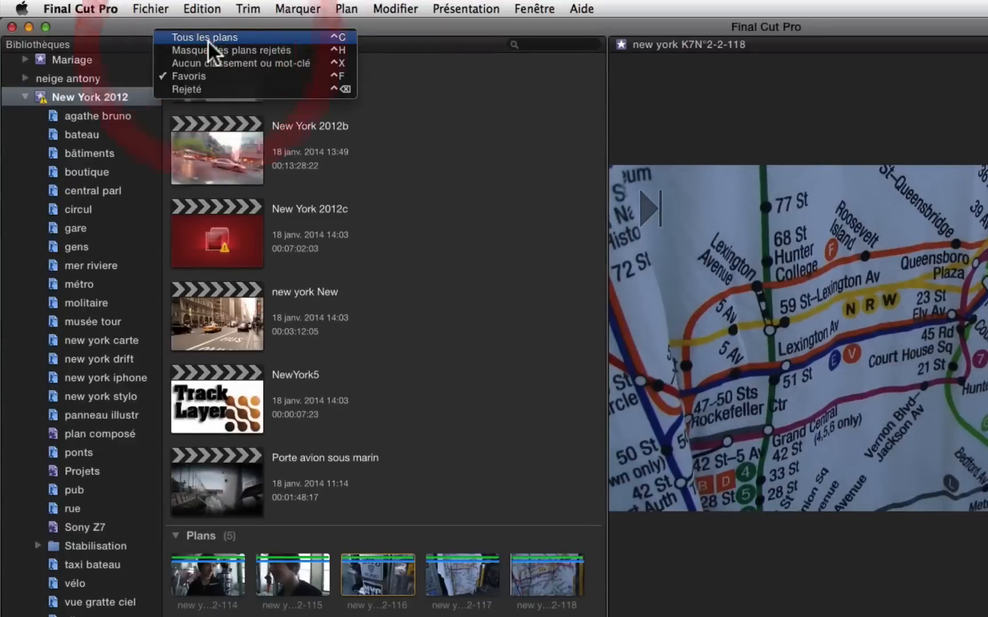
click(207, 50)
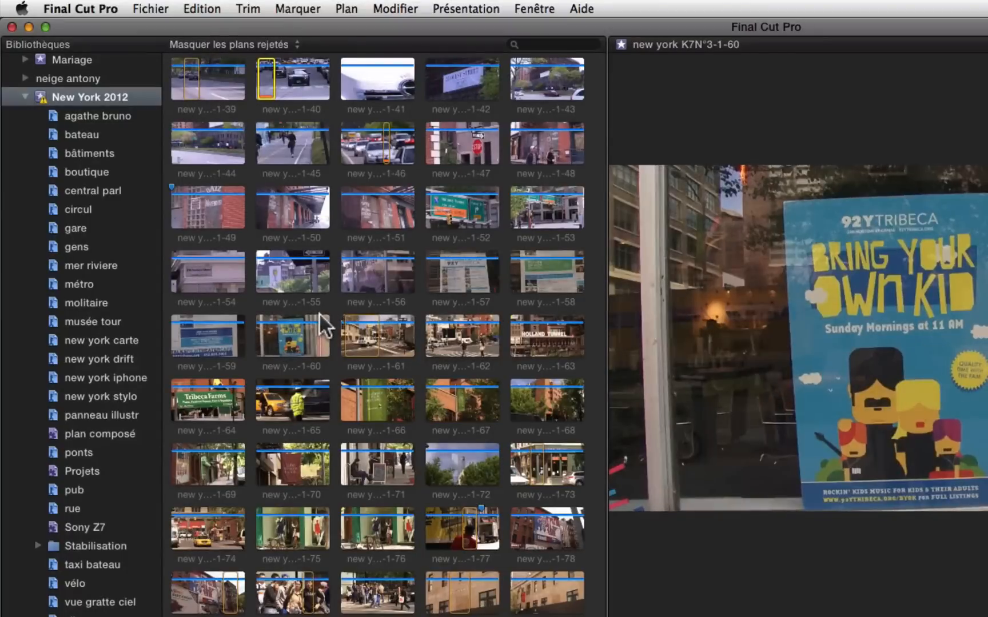
click(290, 38)
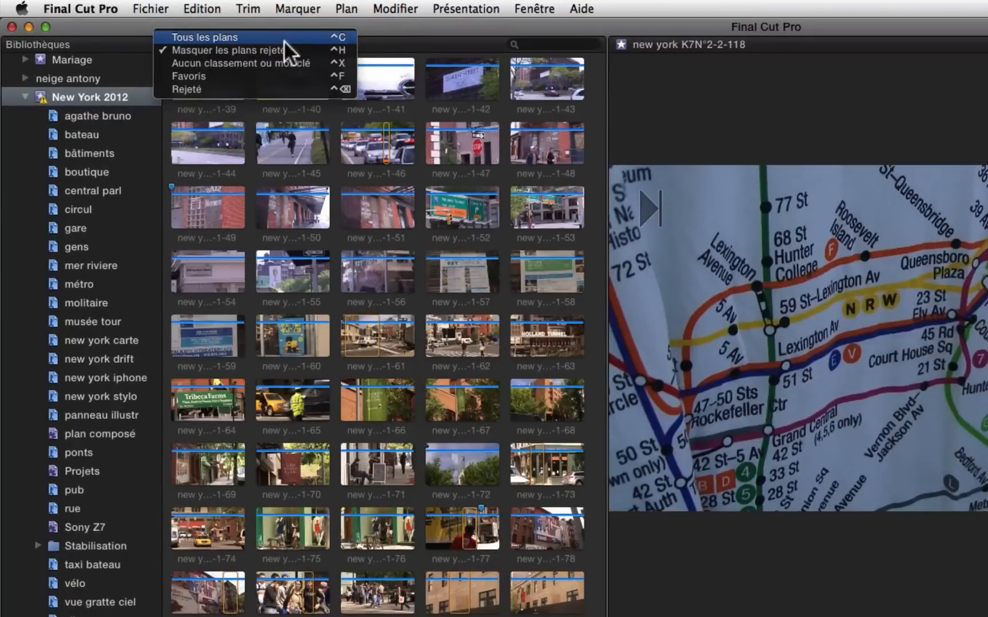
click(284, 37)
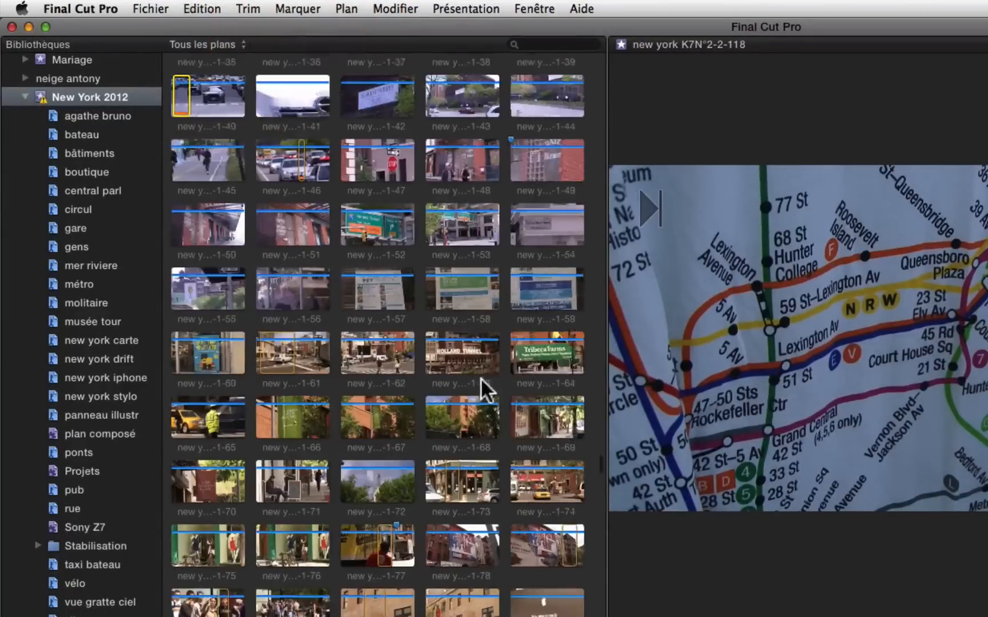
scroll(449, 446, up, 10)
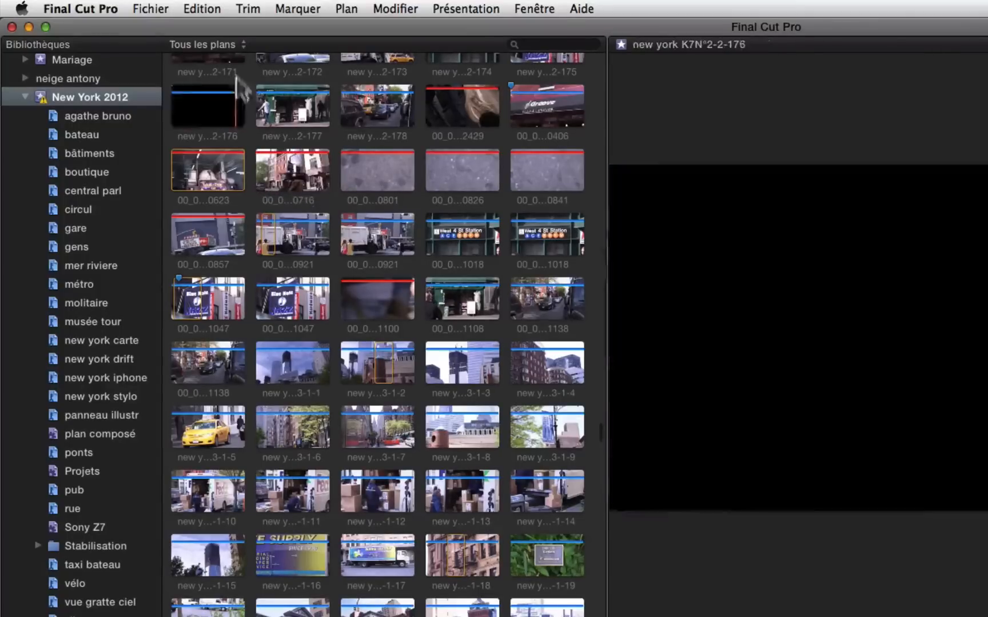
- Hide the rejected clips of New York 2012 with Masquer les plans rejetés and look through the remaining clips
click(242, 45)
click(241, 50)
scroll(369, 277, up, 5)
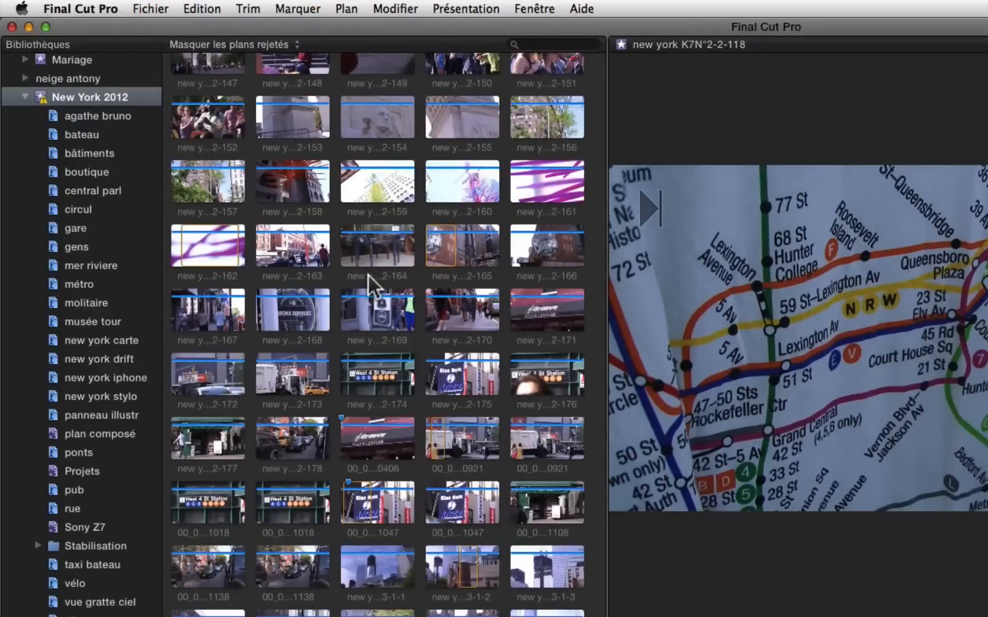
click(391, 376)
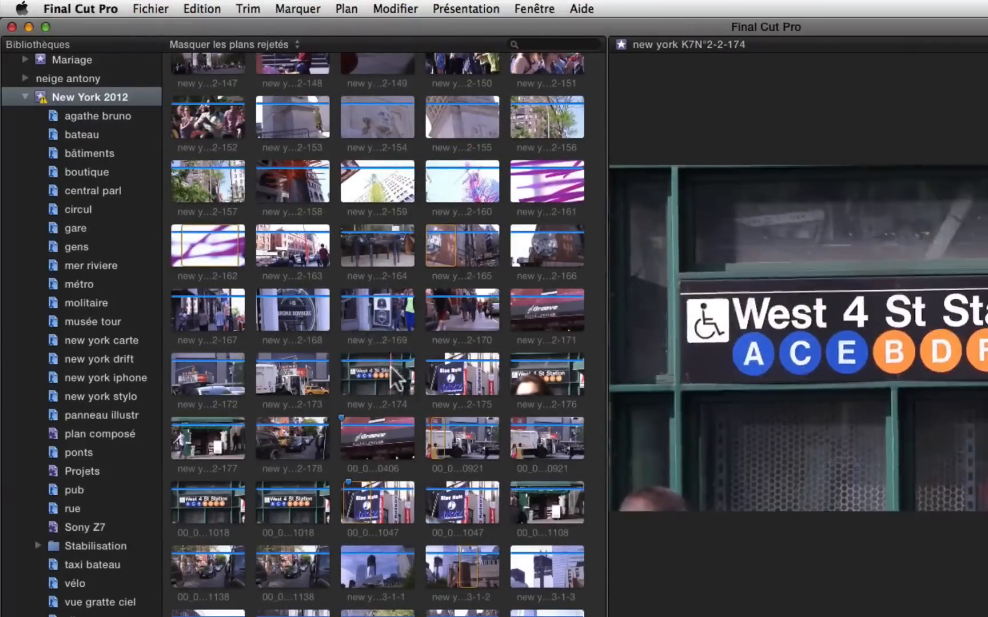
scroll(393, 376, down, 6)
scroll(391, 369, down, 15)
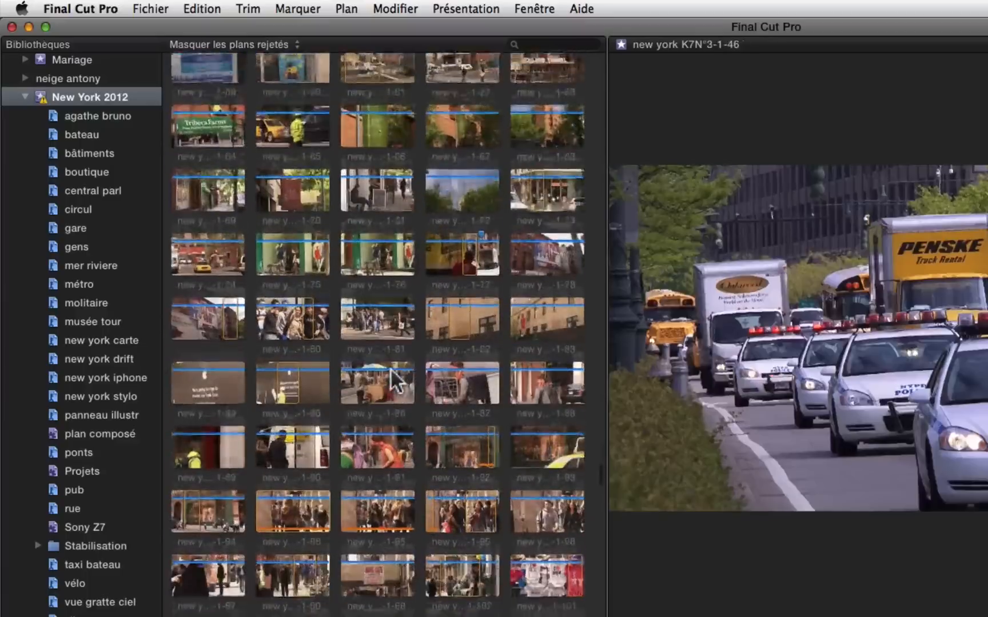
scroll(389, 371, up, 5)
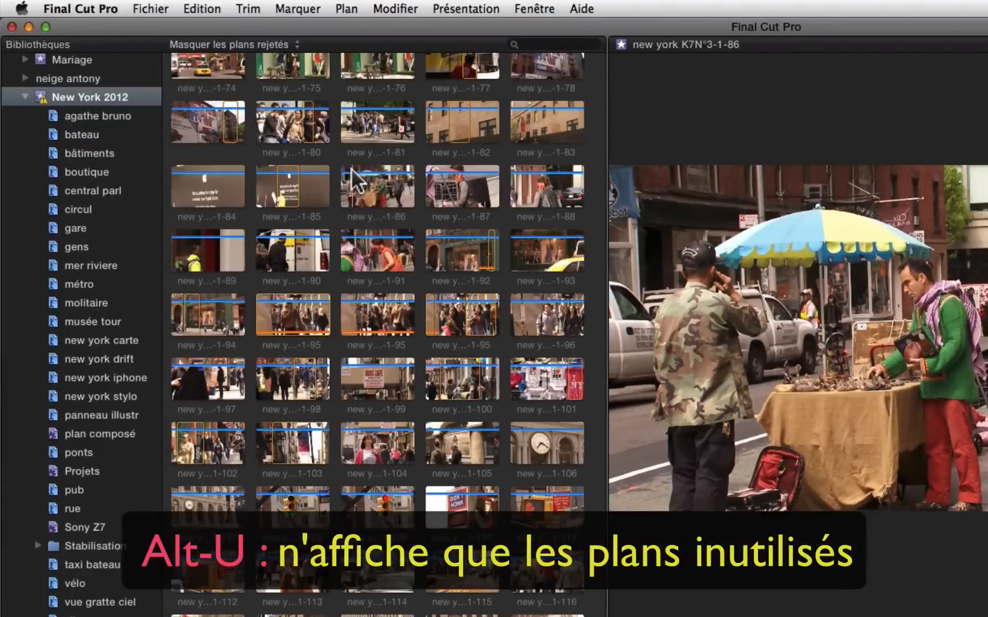
- Switch the browser repeatedly between the Inutilisé, Masquer les plans rejetés, Favoris and Tous les plans filters, finishing with Favoris
key(alt+u)
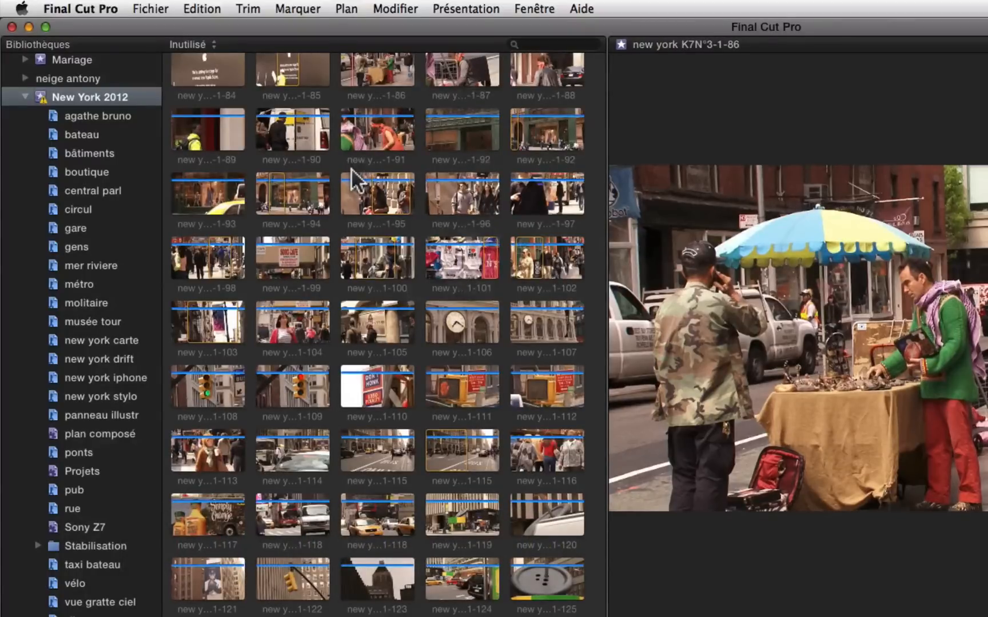
scroll(355, 182, up, 10)
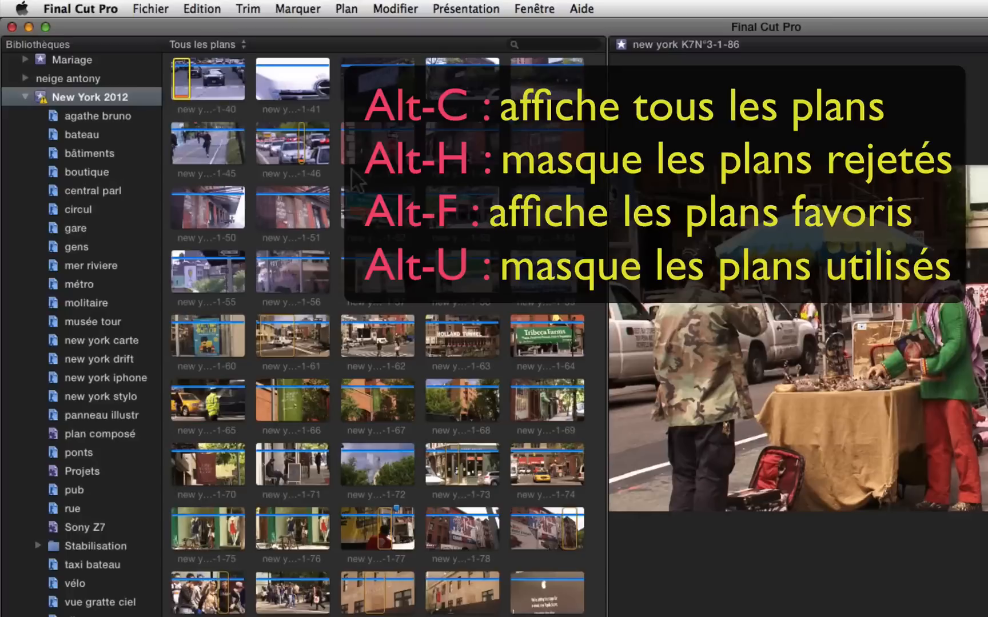
key(alt+h)
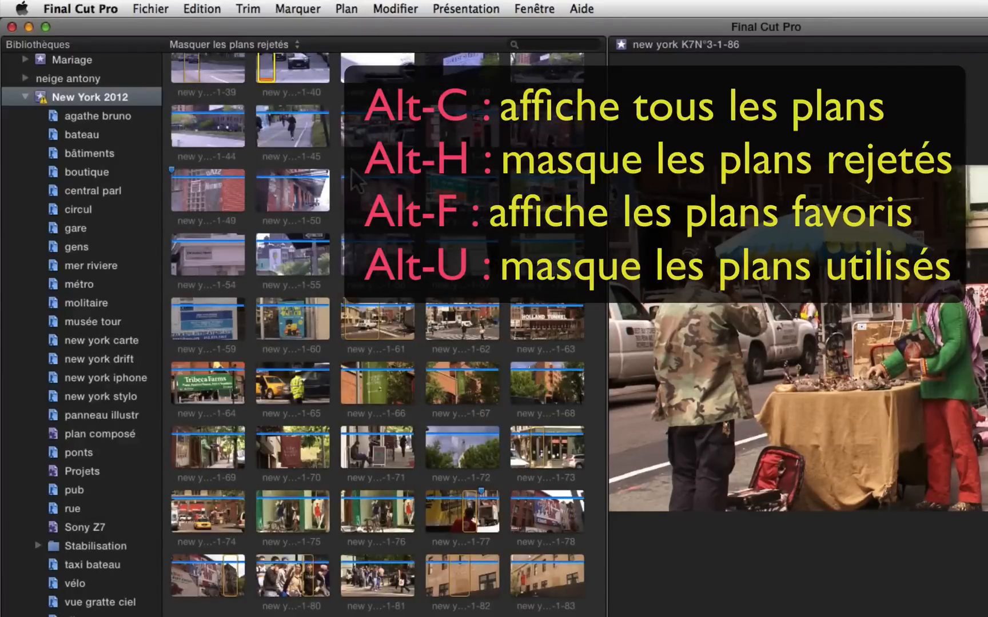
key(alt+f)
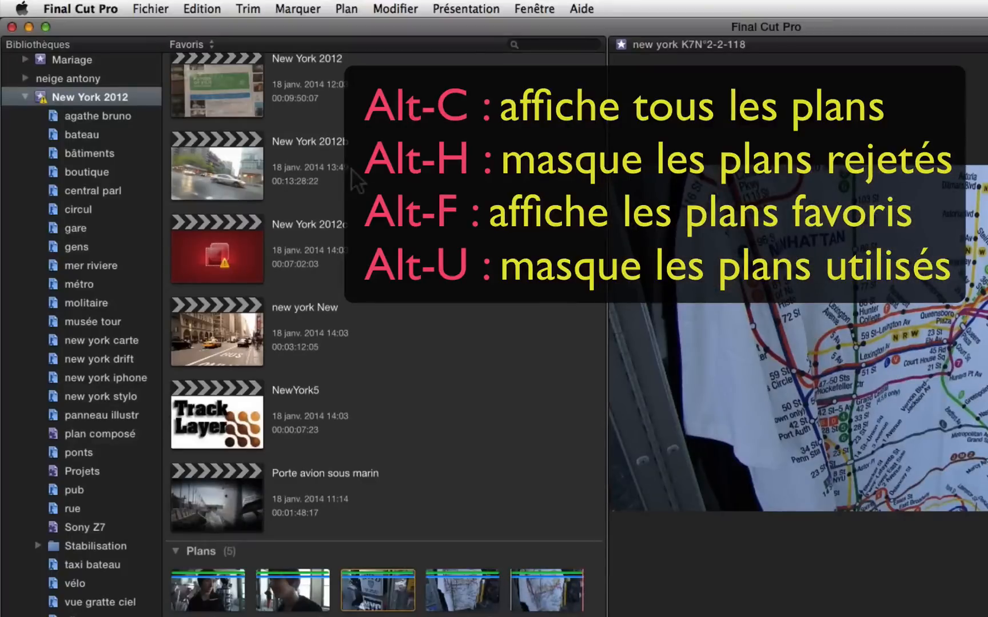
key(alt+u)
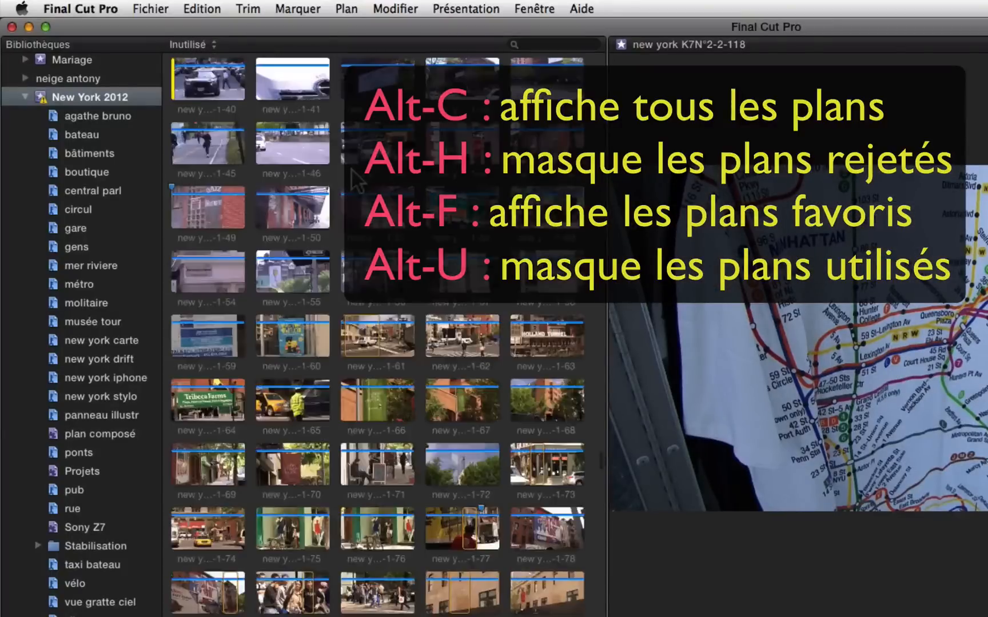
key(alt+c)
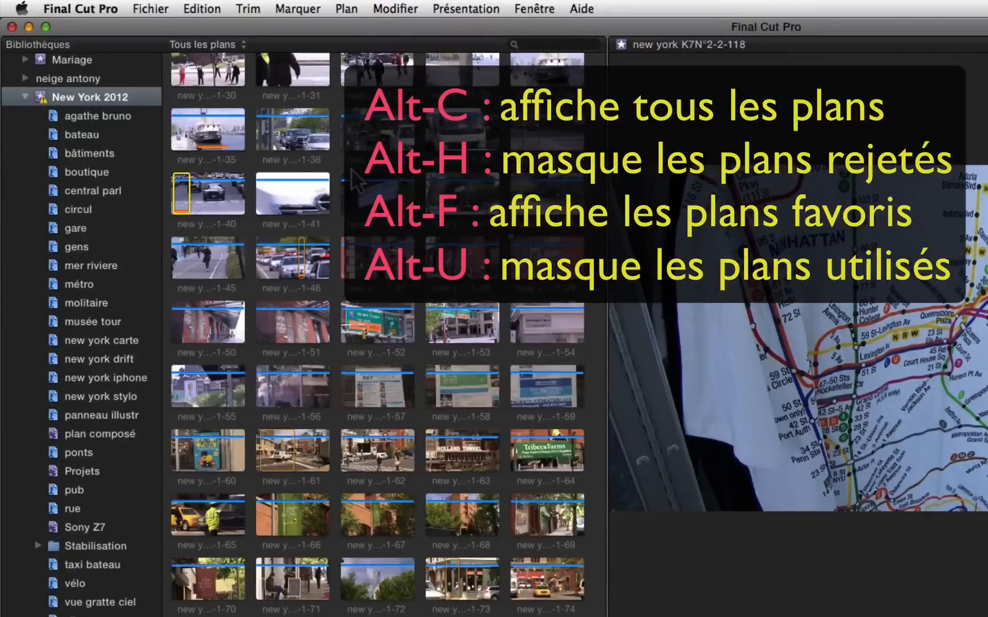
key(alt+h)
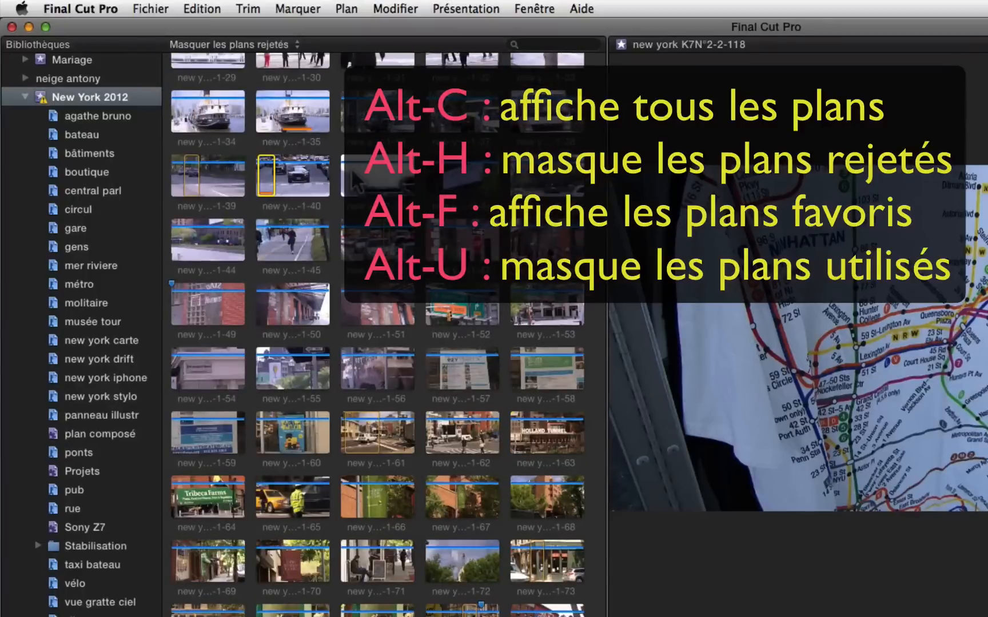
key(alt+f)
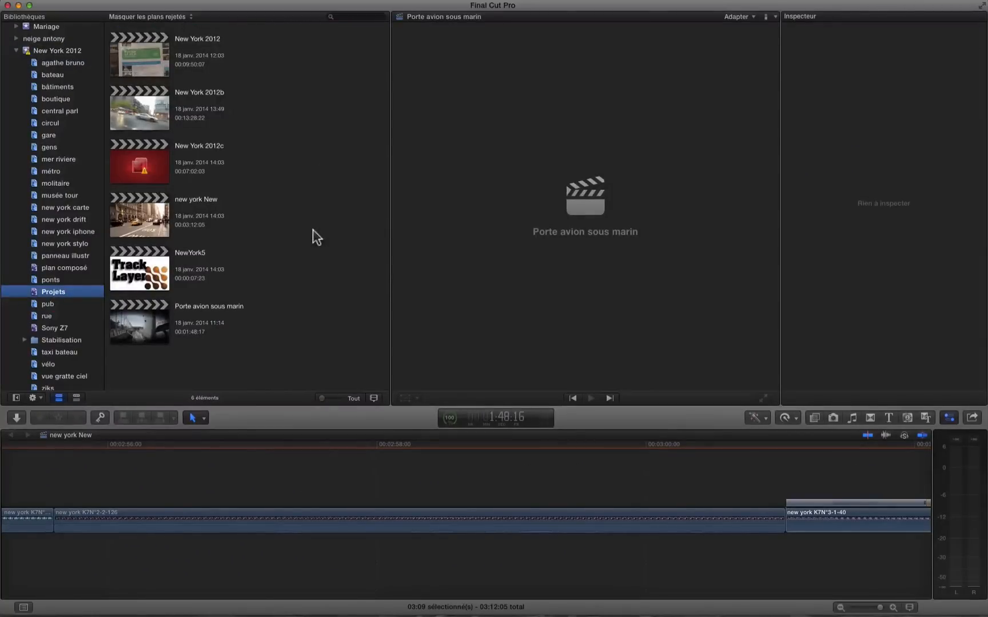
- Open the Vimeo page of the Porte avion sous marin project from its sharing information
click(139, 313)
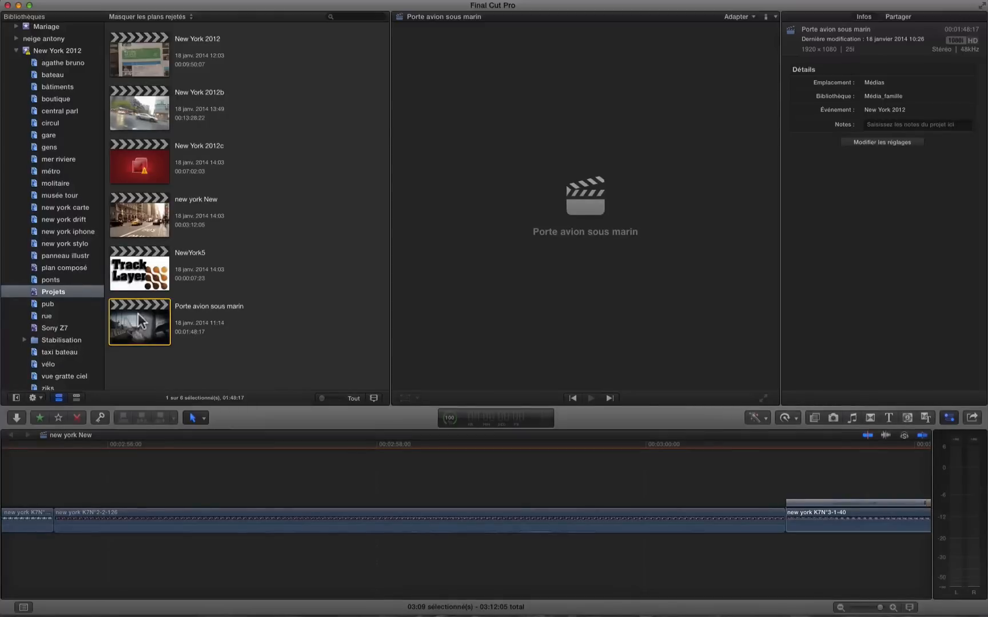
click(898, 16)
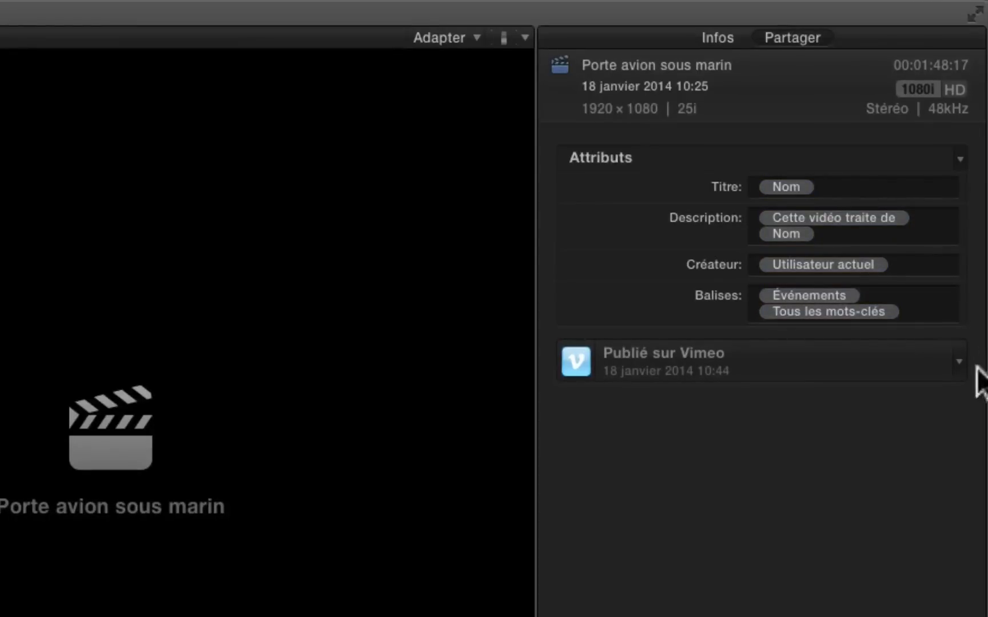
click(955, 362)
click(931, 380)
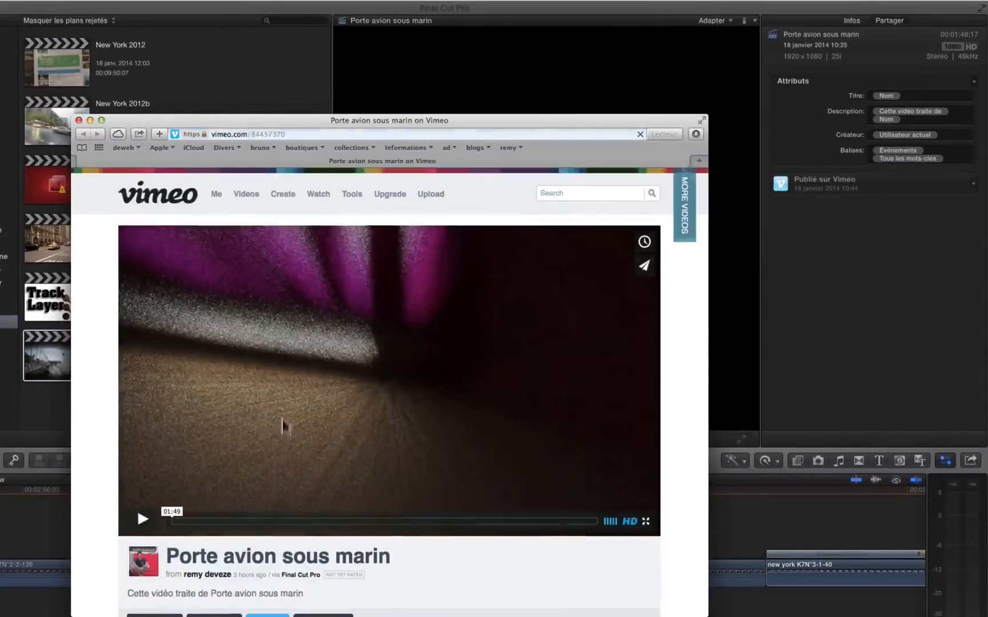
- Play the start of the published video on Vimeo, pause it and close the web page window
click(143, 520)
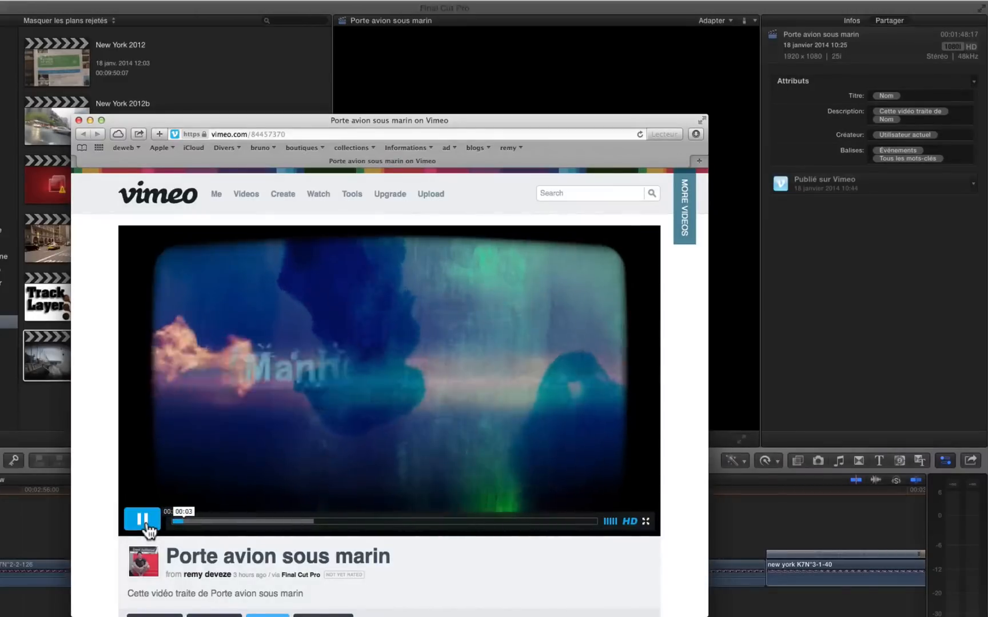
click(147, 526)
click(79, 120)
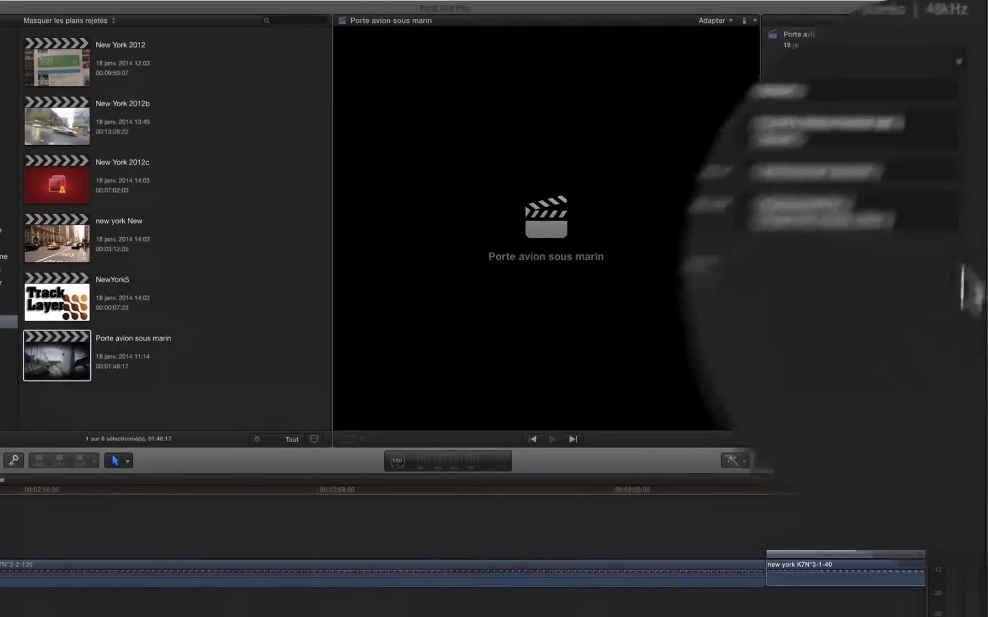
- Create an e-mail message containing the Vimeo link from the project's sharing information, and close the message without sending it
click(978, 188)
click(931, 343)
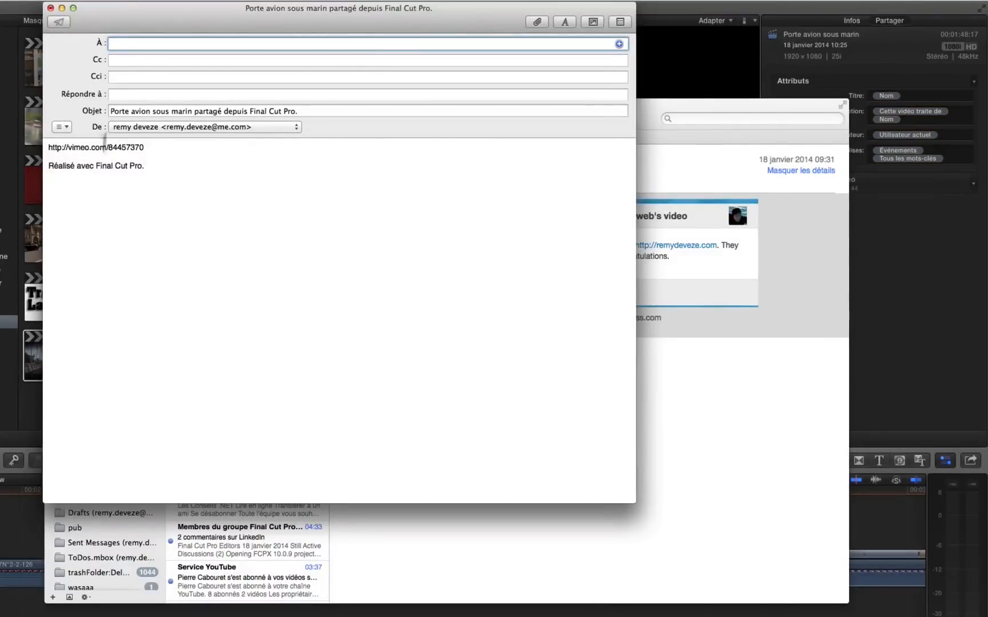
click(50, 8)
click(286, 104)
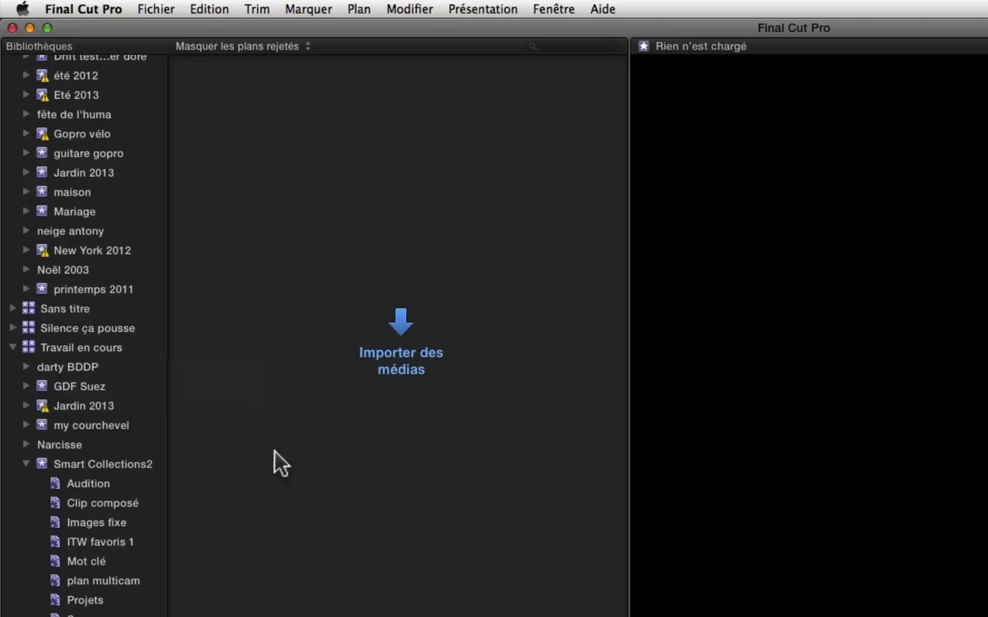
- Consolidate the files of the GDF Suez event into the library Travail en cours
click(25, 463)
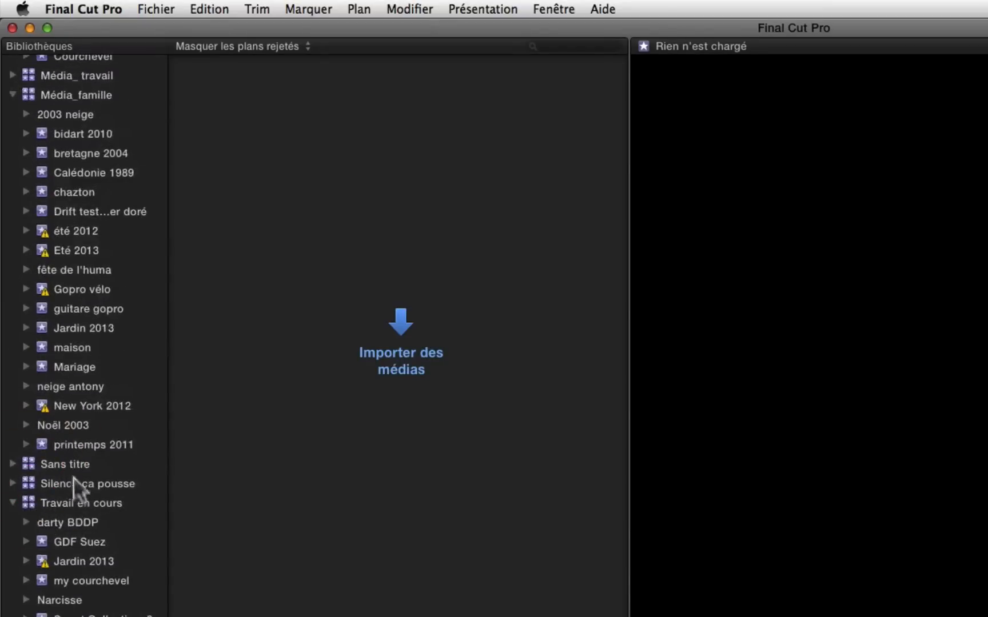
click(40, 540)
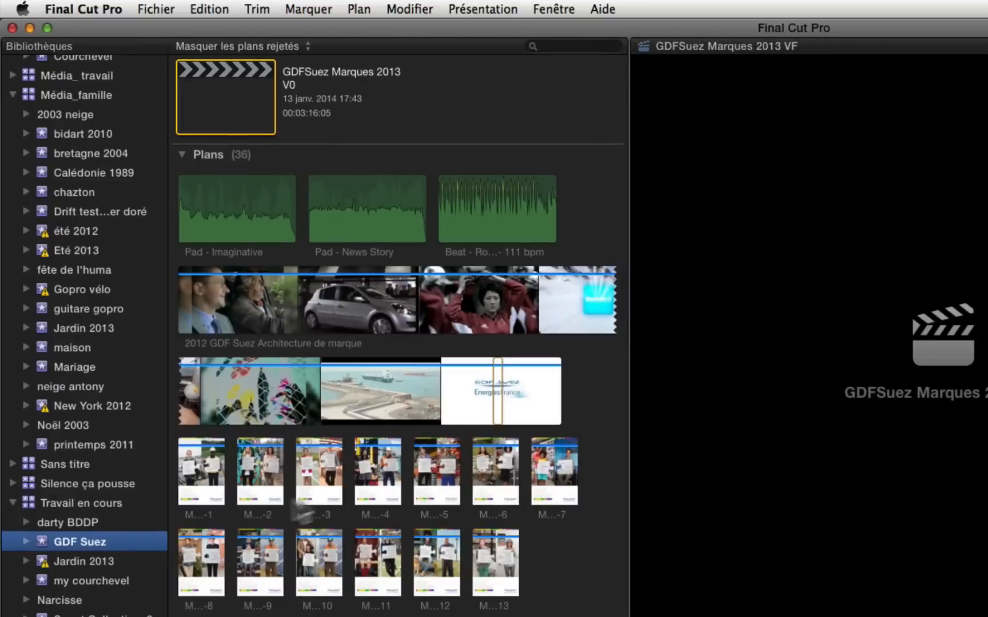
click(155, 9)
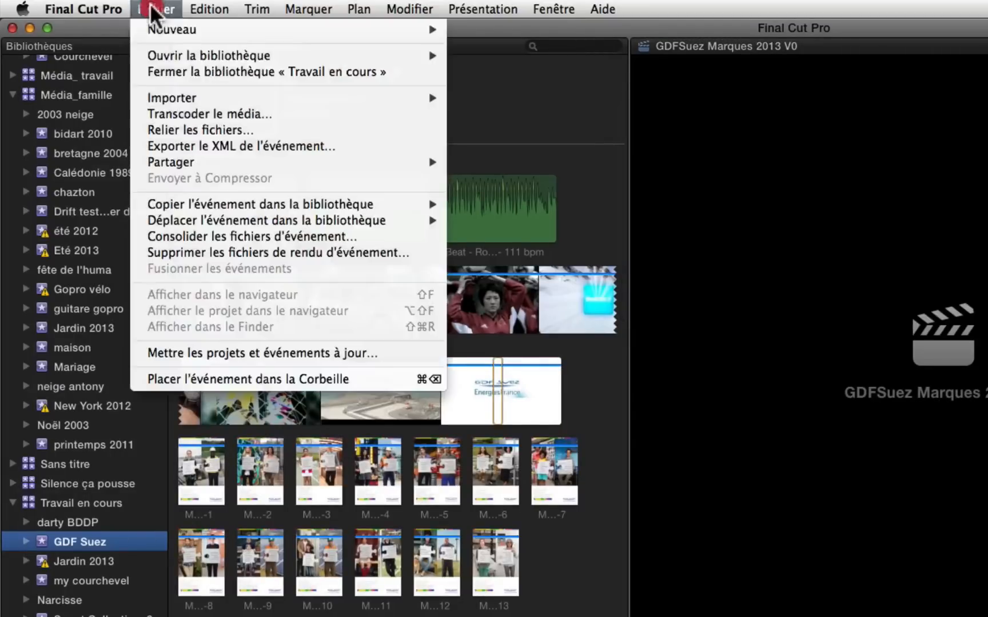
click(221, 237)
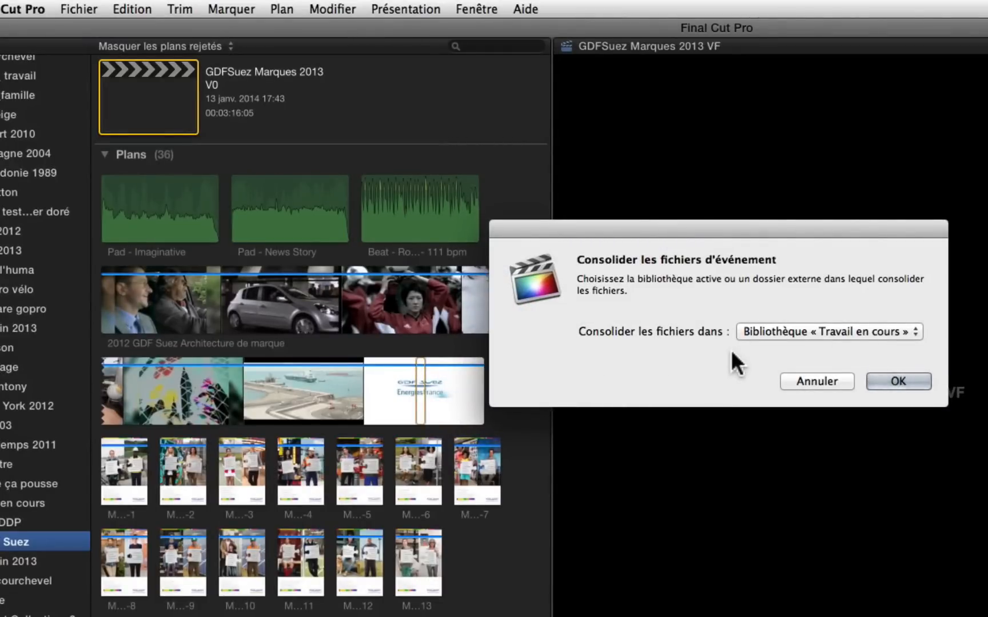
click(899, 383)
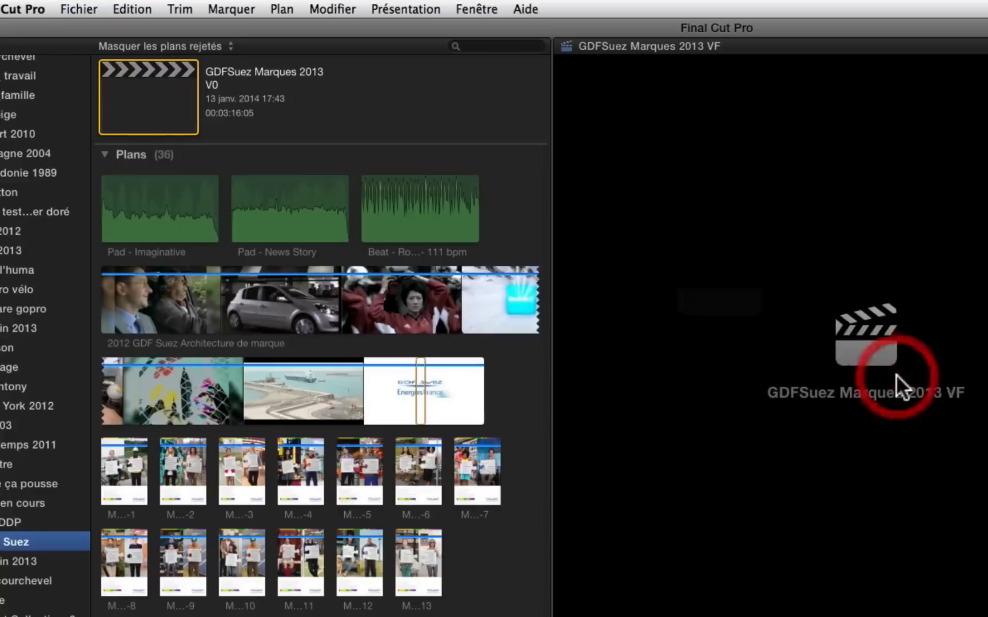
click(860, 337)
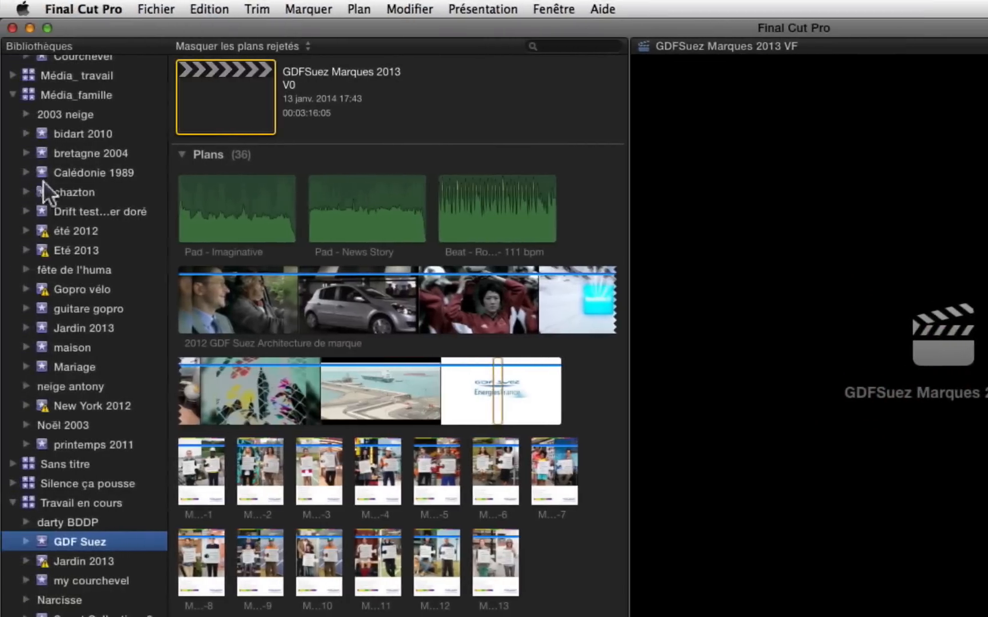
- Collapse the Média_famille, archives famille and En Cours suite libraries in the library list
click(13, 97)
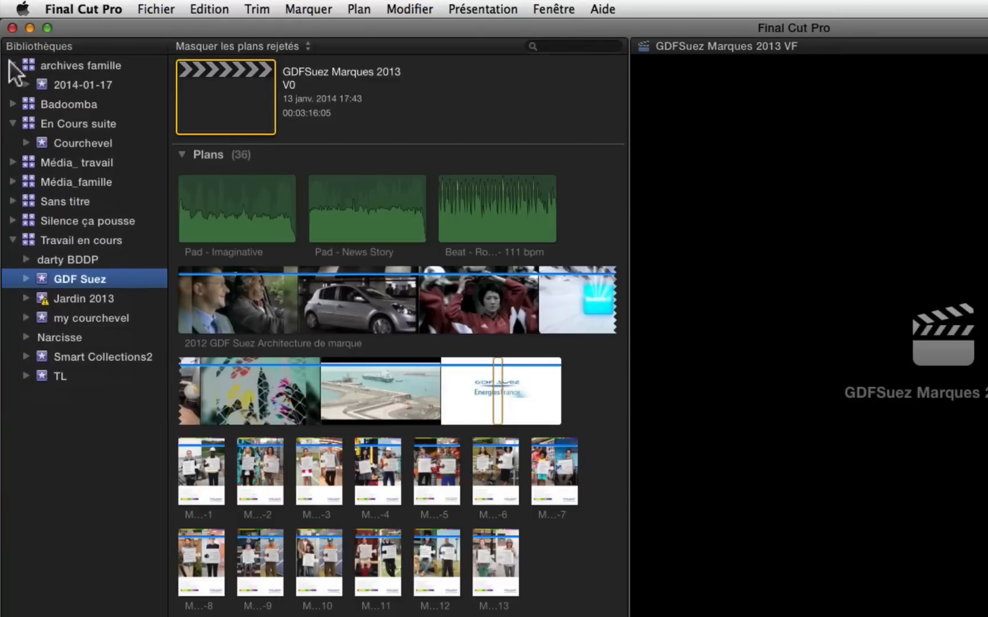
click(12, 64)
click(12, 105)
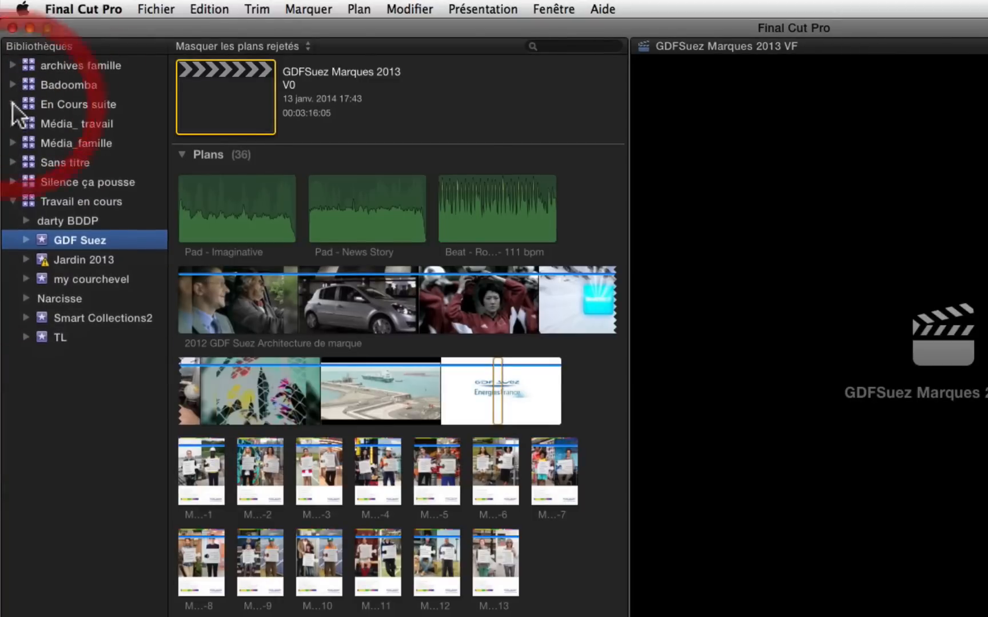
- Open the Archivage library stored on the Archives drive alongside the libraries already open
click(153, 9)
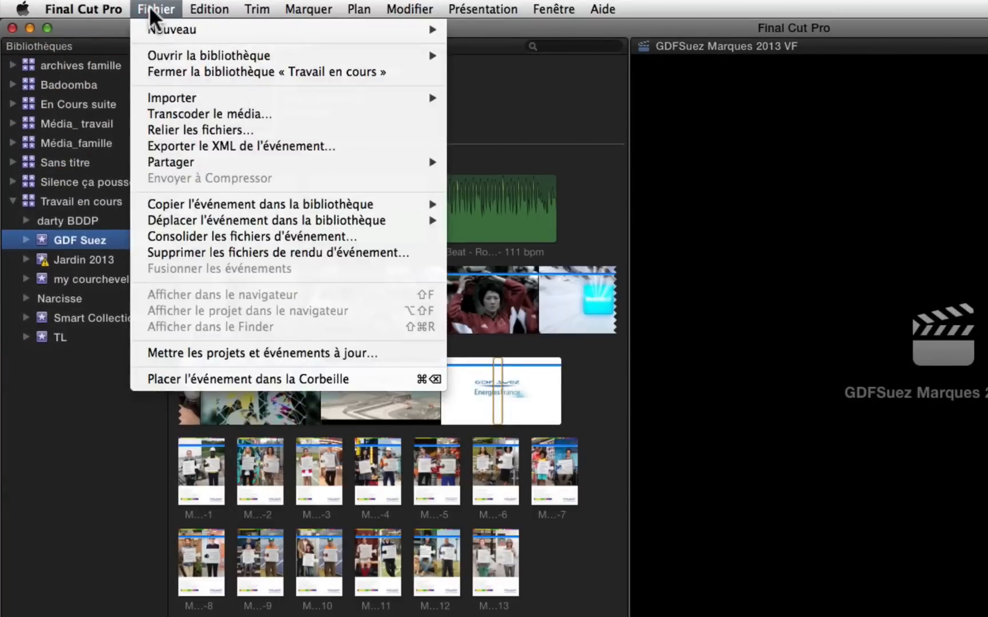
mouse_move(174, 53)
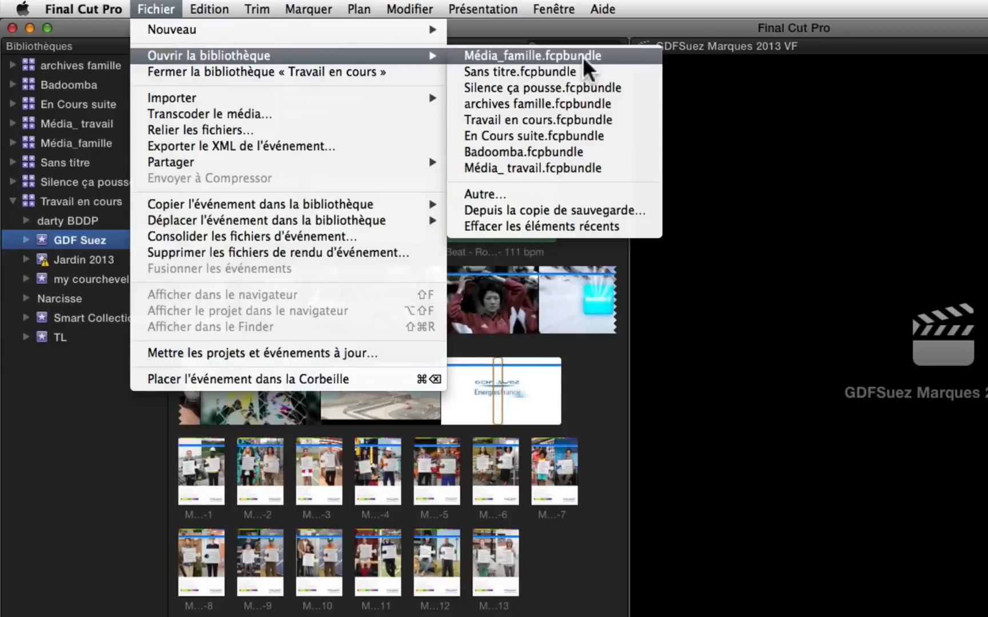
click(564, 185)
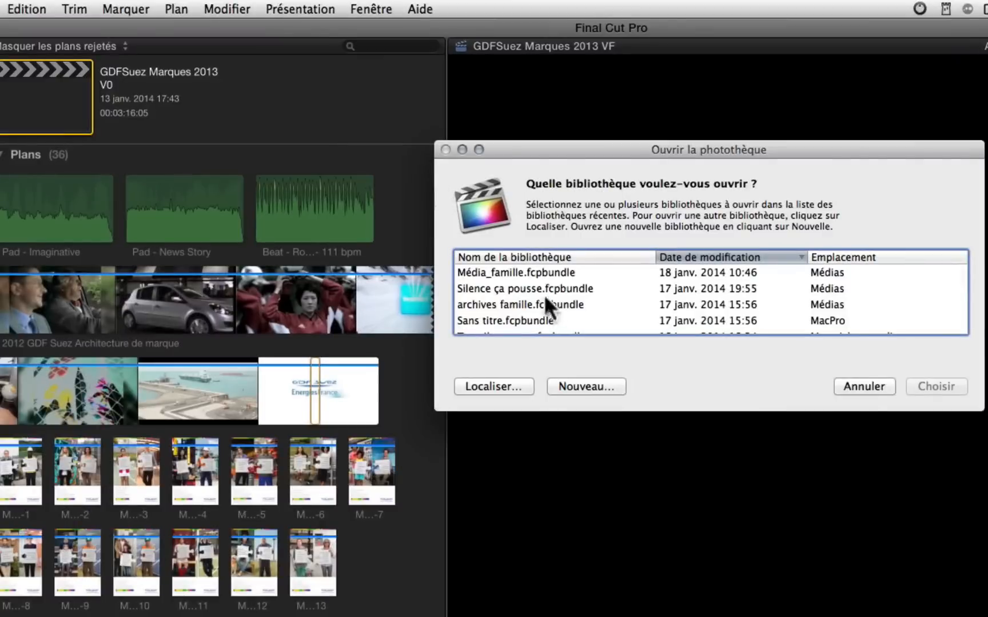
scroll(547, 299, down, 5)
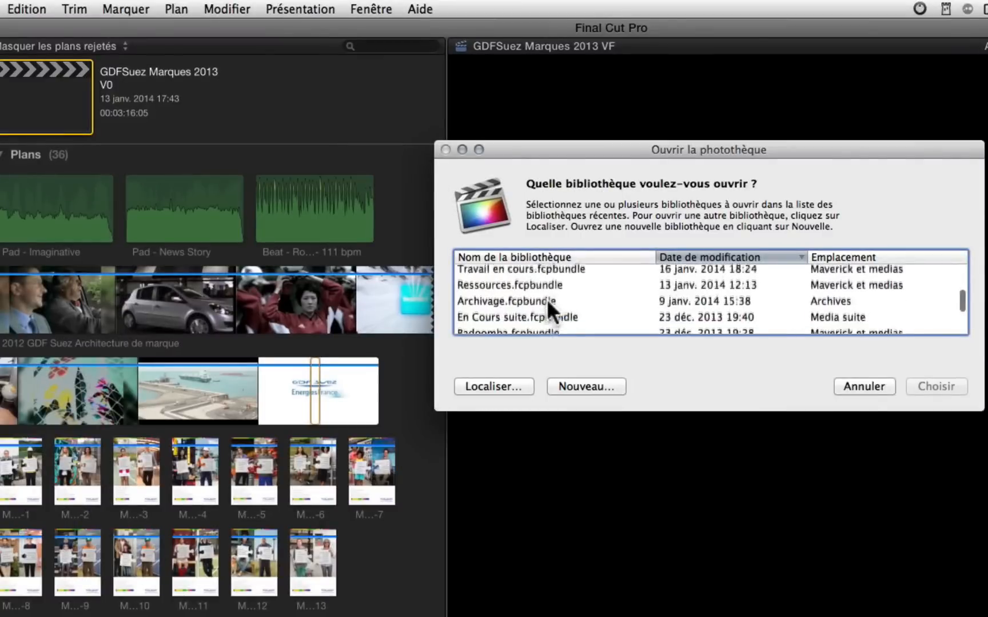
click(498, 278)
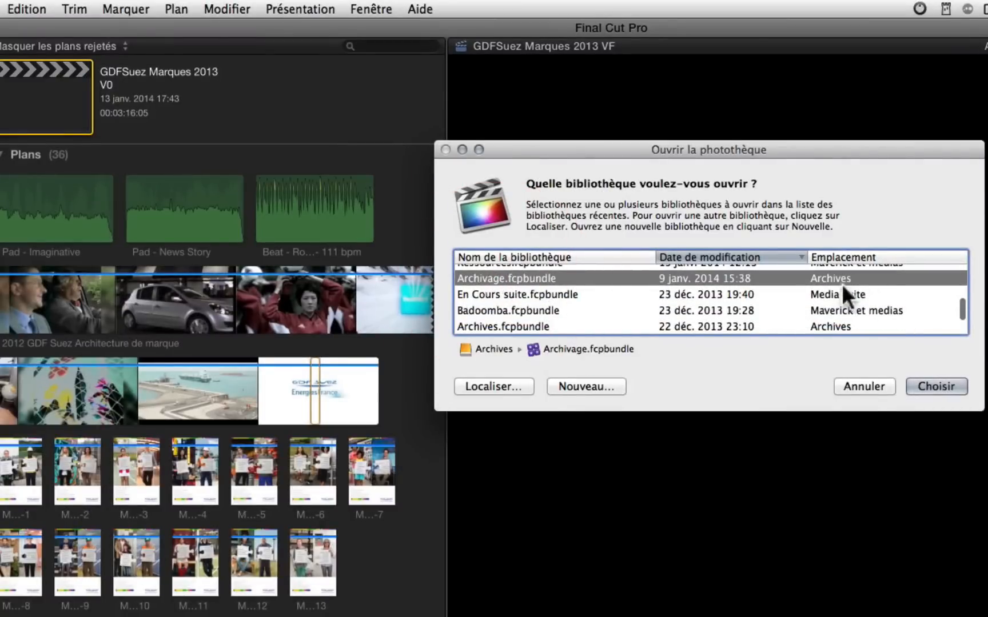
click(932, 384)
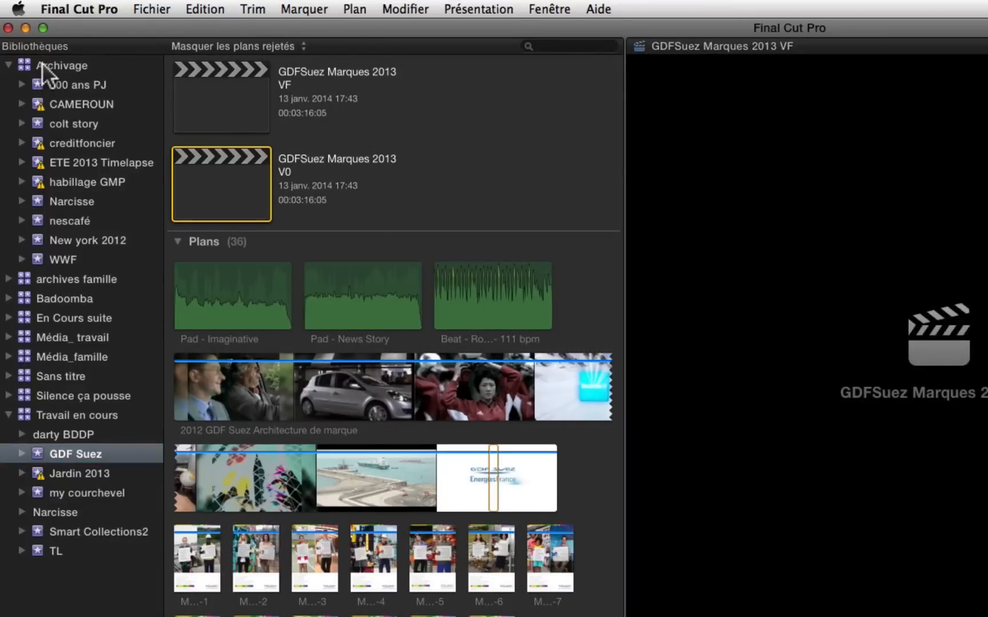
- Move the GDF Suez event from Travail en cours into the Archivage library, toggling the inclusion of optimized media
click(56, 454)
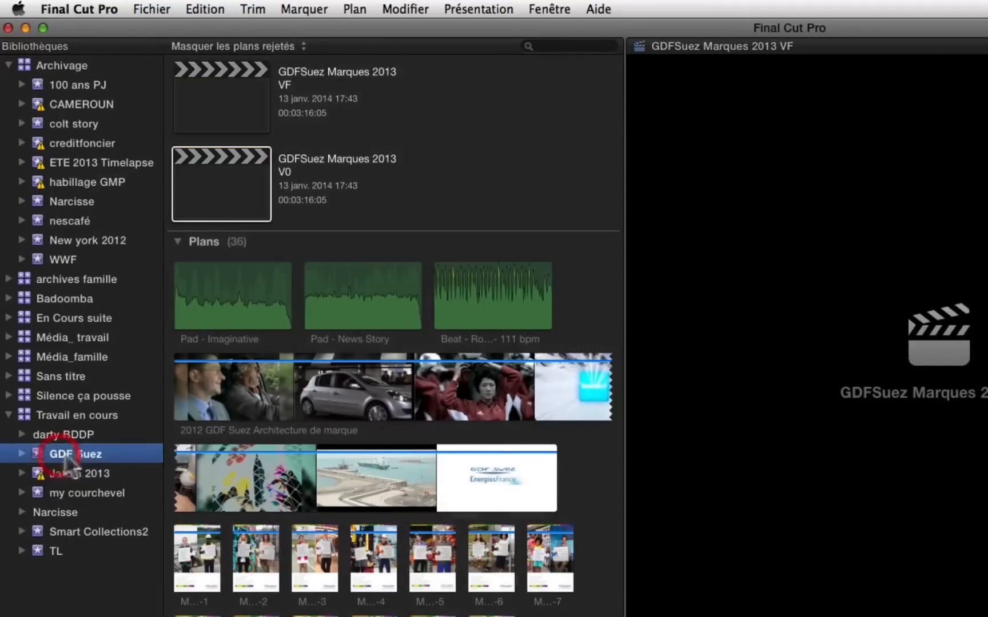
click(153, 8)
mouse_move(235, 220)
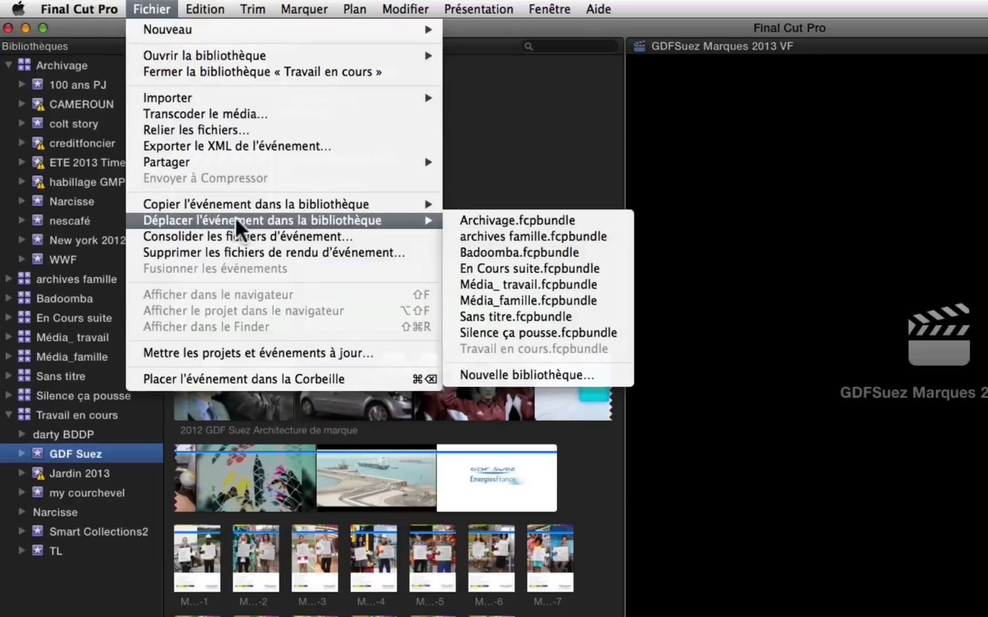
click(486, 220)
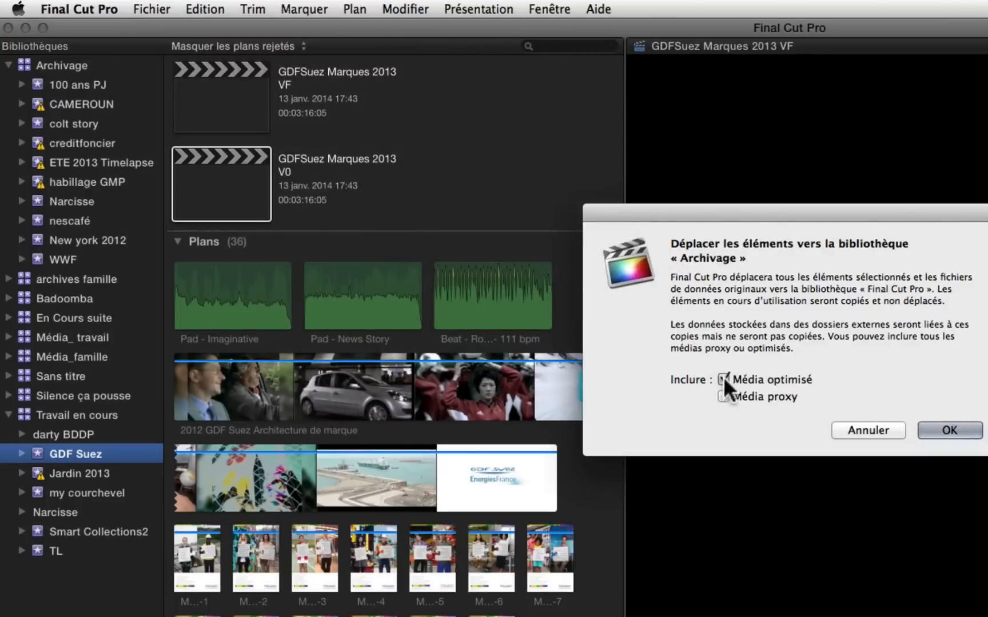
click(724, 377)
click(932, 430)
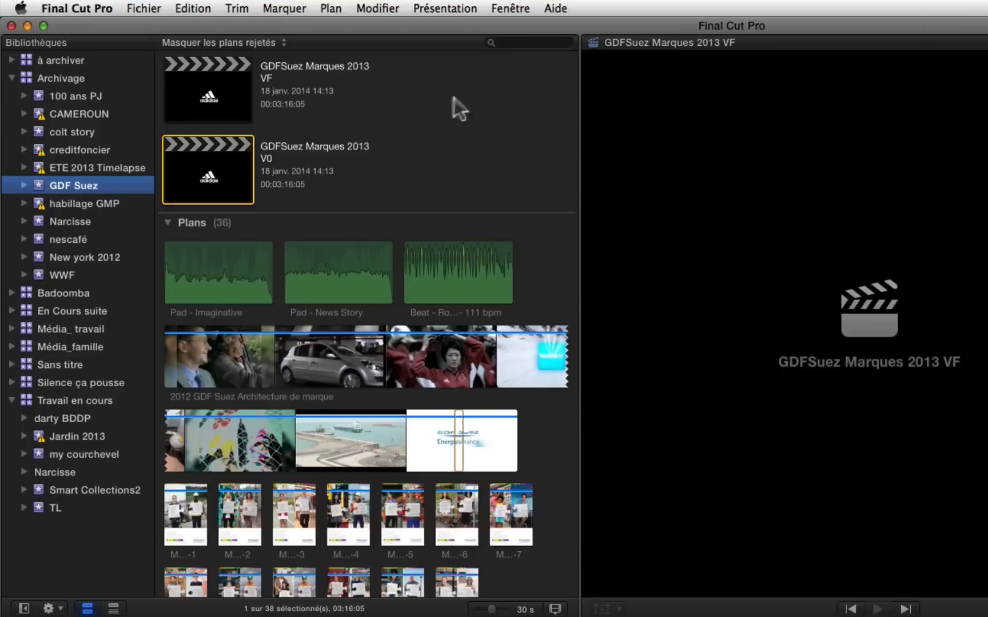
- Consolidate the files of the GDF Suez event into the Archivage library
scroll(10, 108, down, 1)
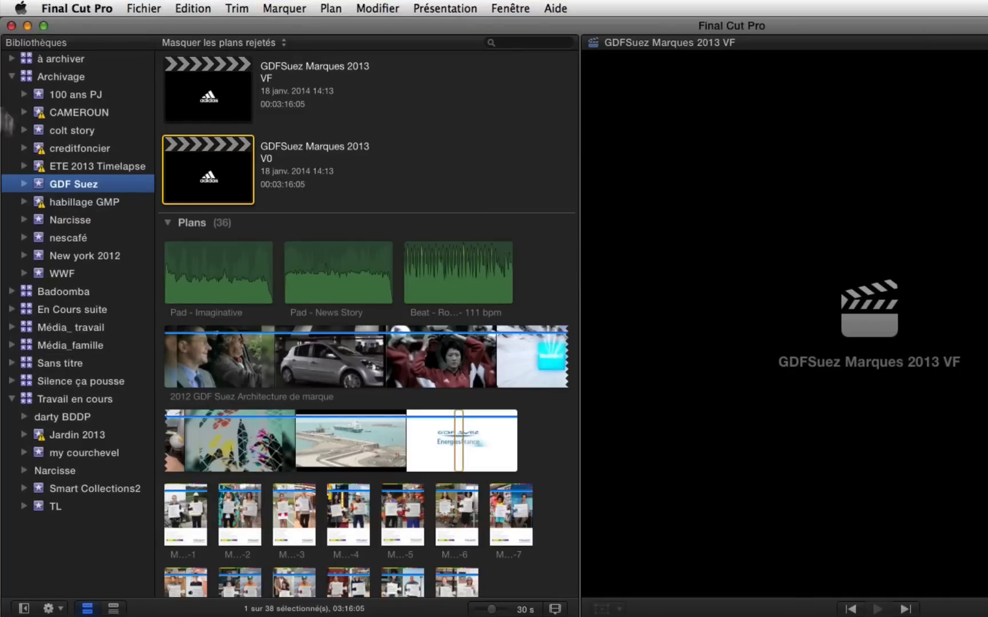
click(66, 183)
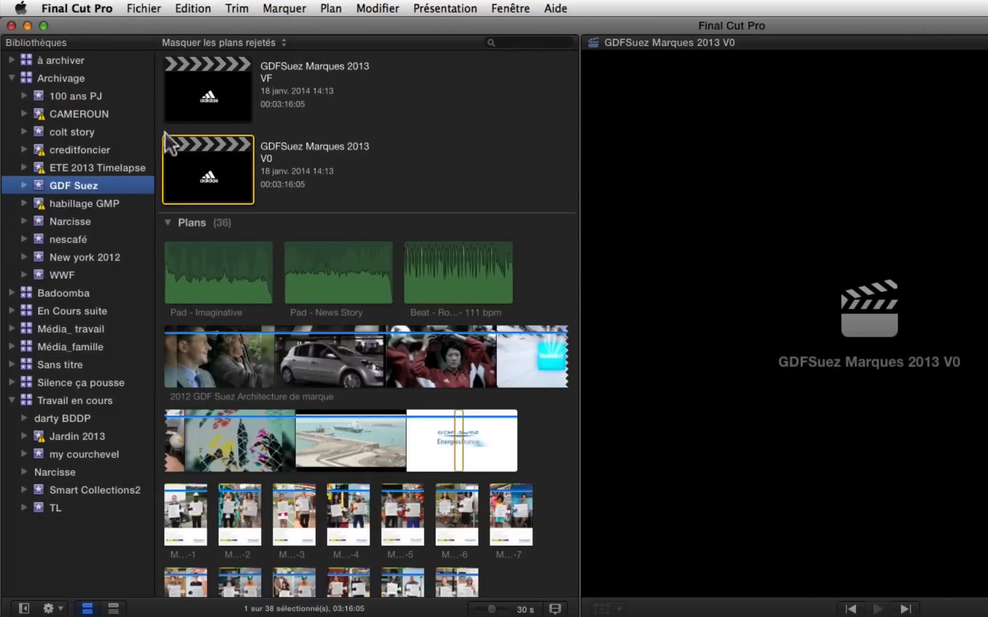
click(31, 186)
click(146, 8)
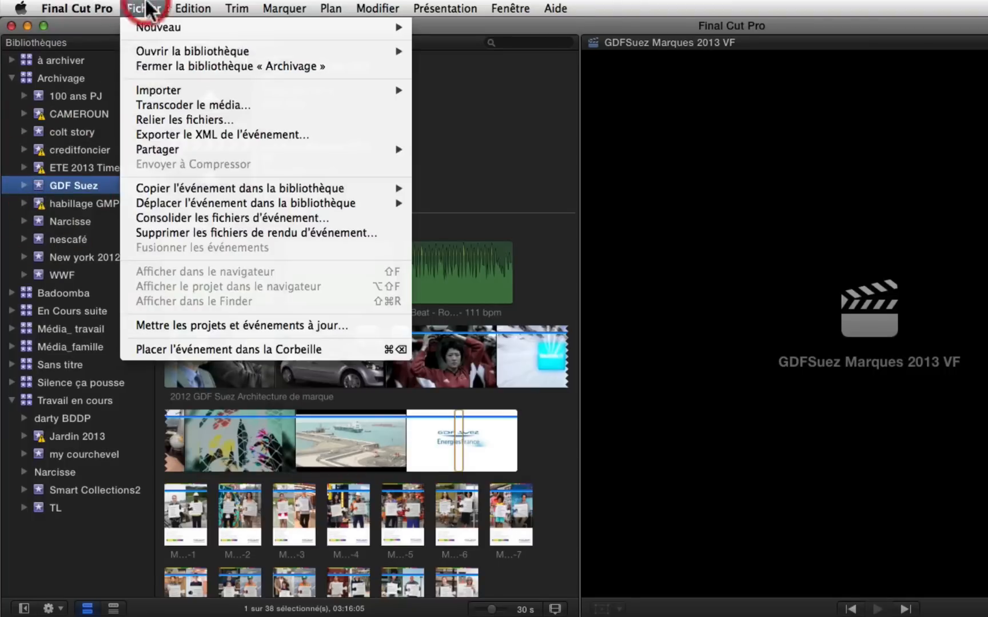
click(209, 217)
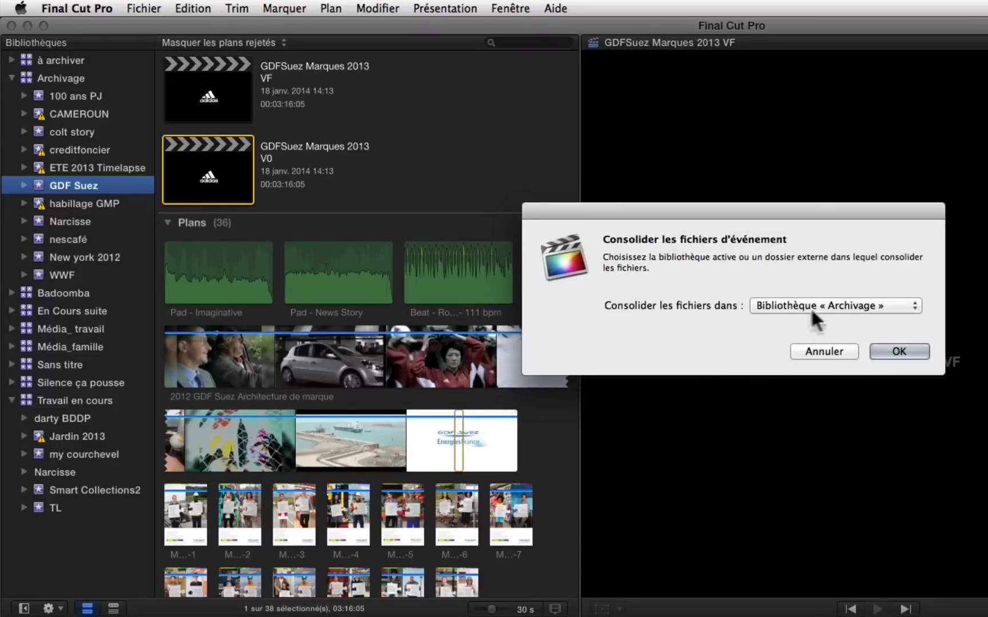
click(888, 347)
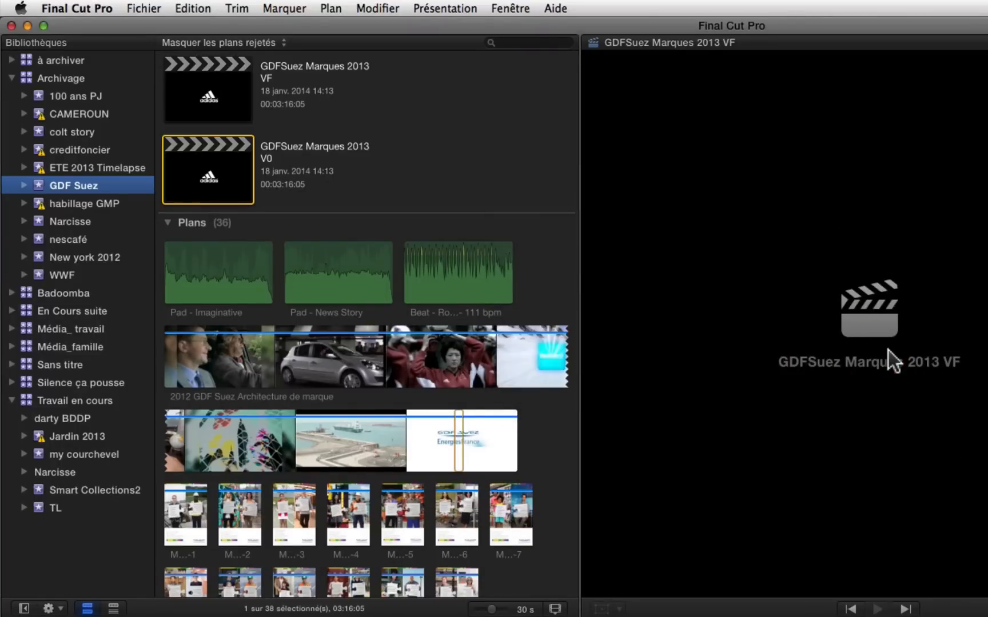
- Delete the render files of the project GDFSuez Marques 2013 V0 in the archived GDF Suez event
scroll(450, 341, down, 5)
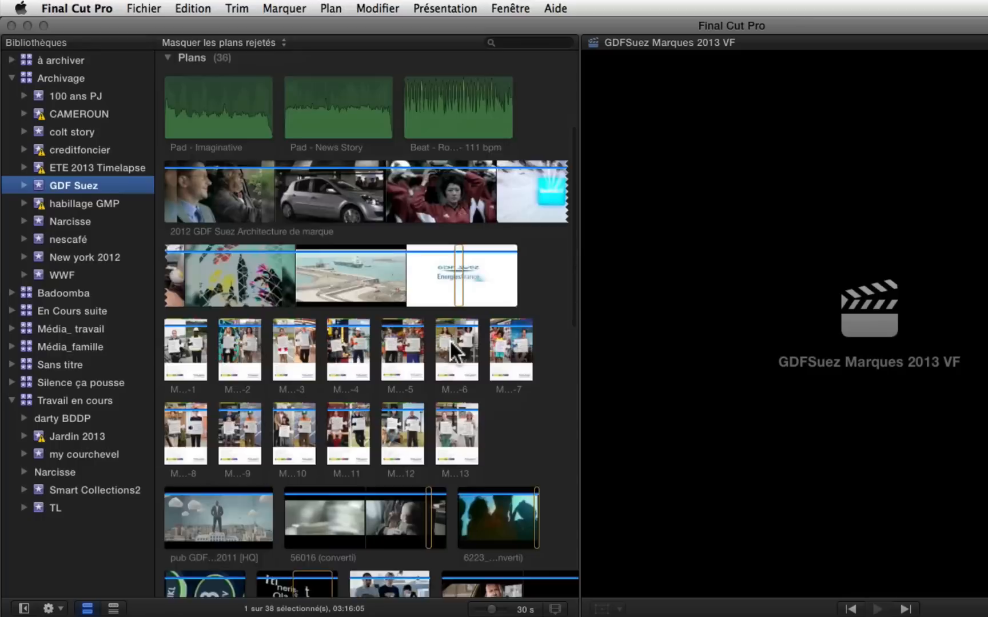
scroll(449, 342, up, 6)
click(294, 188)
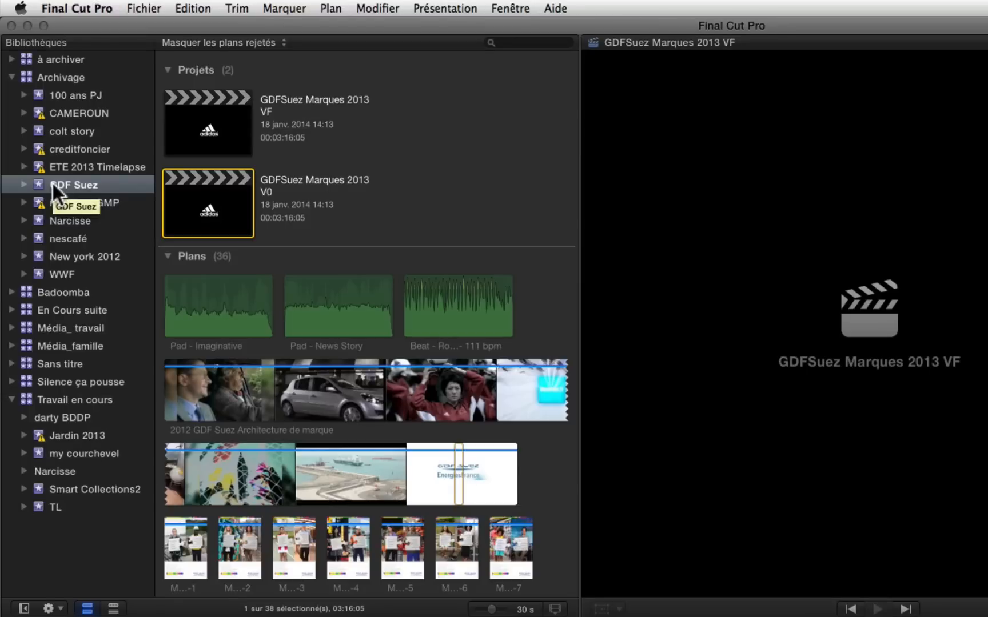
click(148, 8)
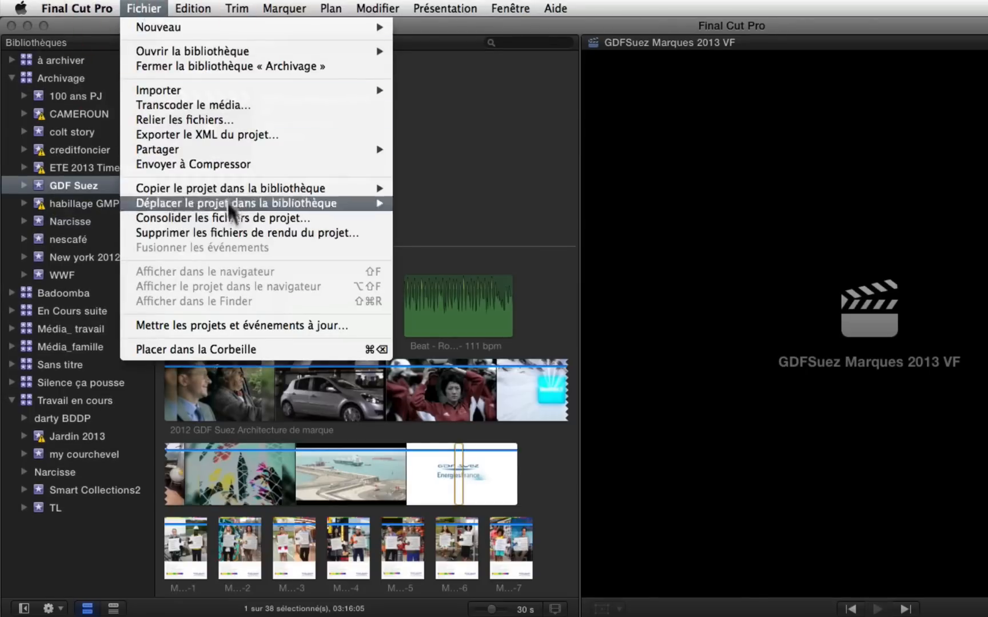
click(185, 233)
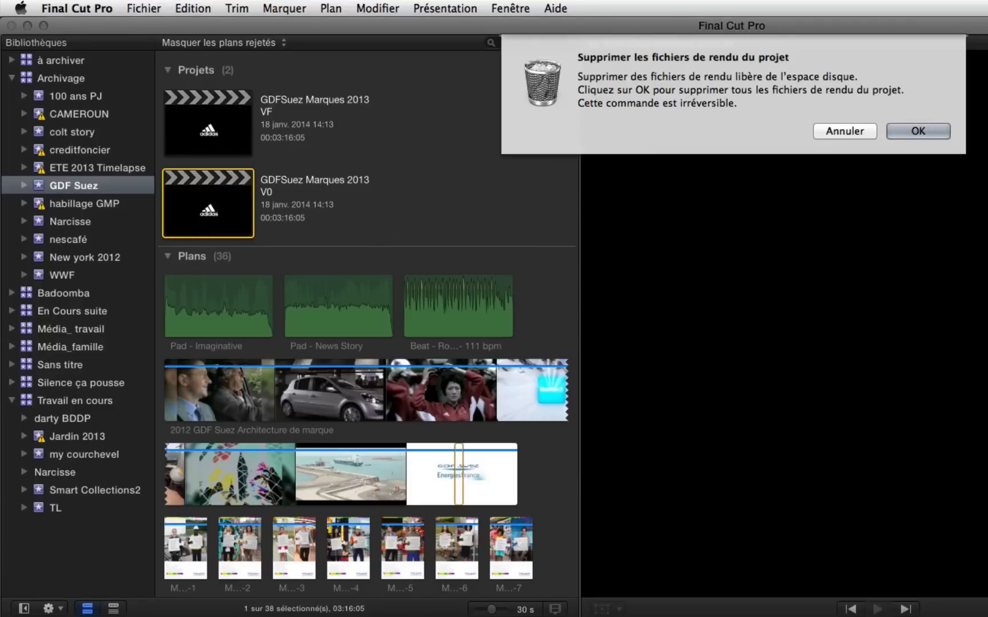
click(926, 129)
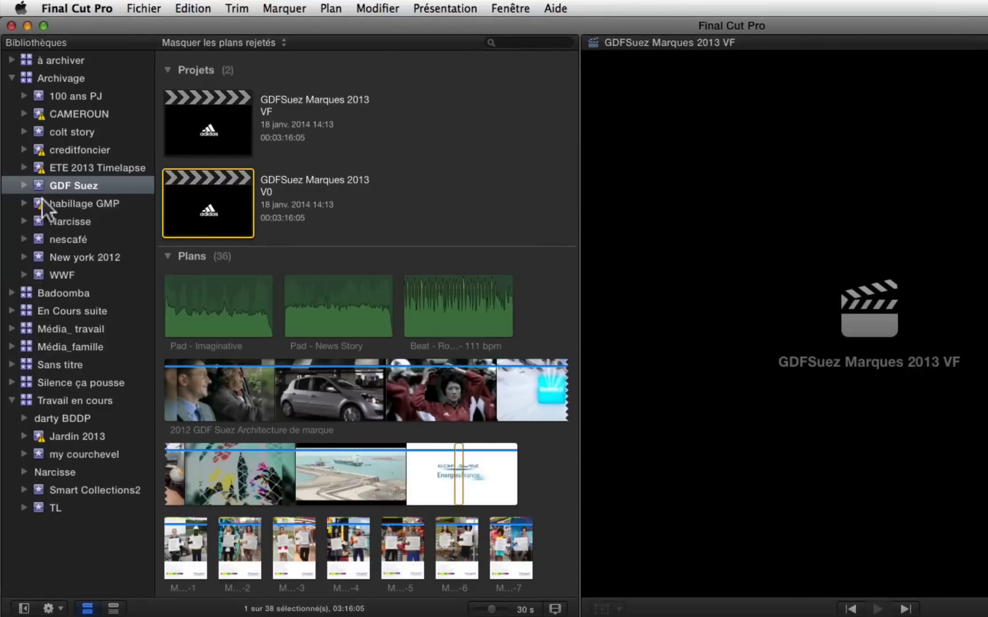